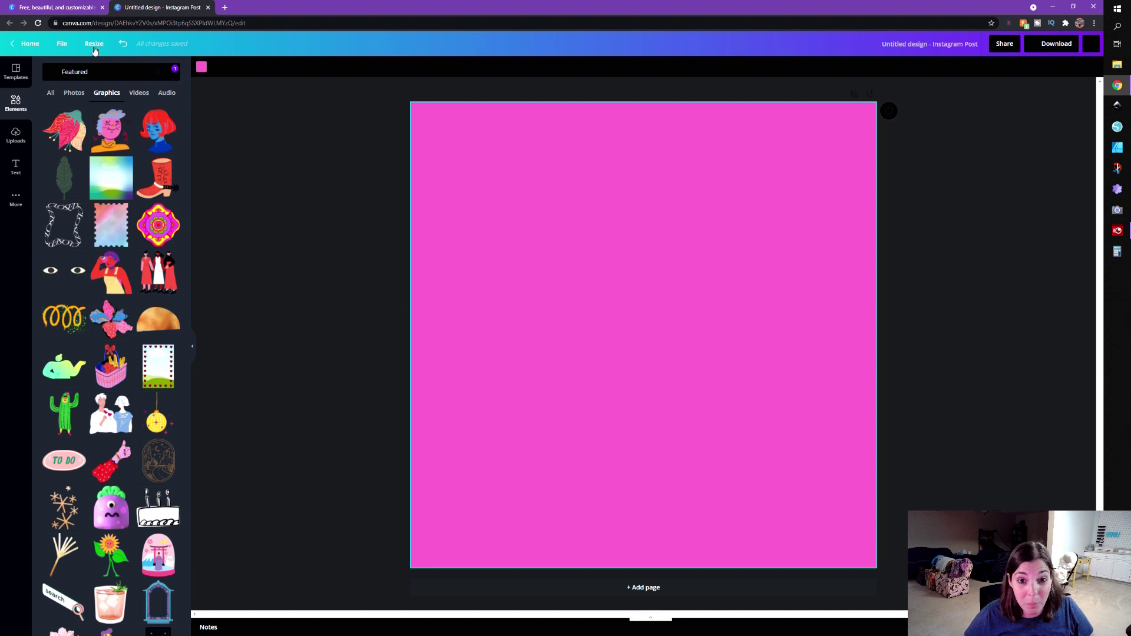
Step: Show the full Lines & Shapes element collection and filter it to free items only
left_click(16, 102)
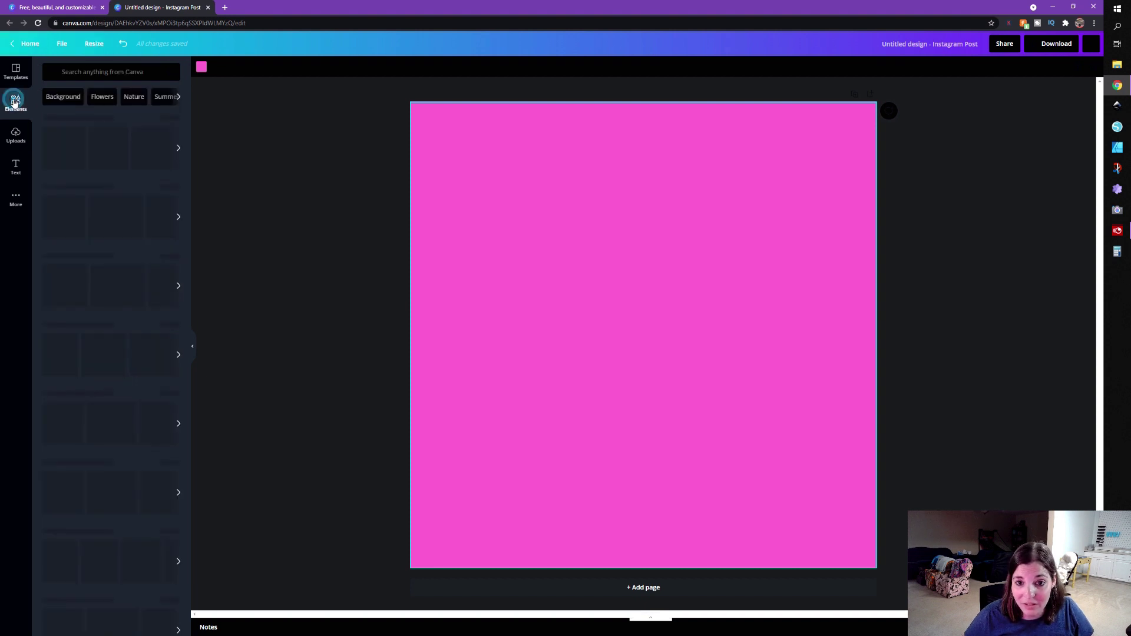
left_click(171, 167)
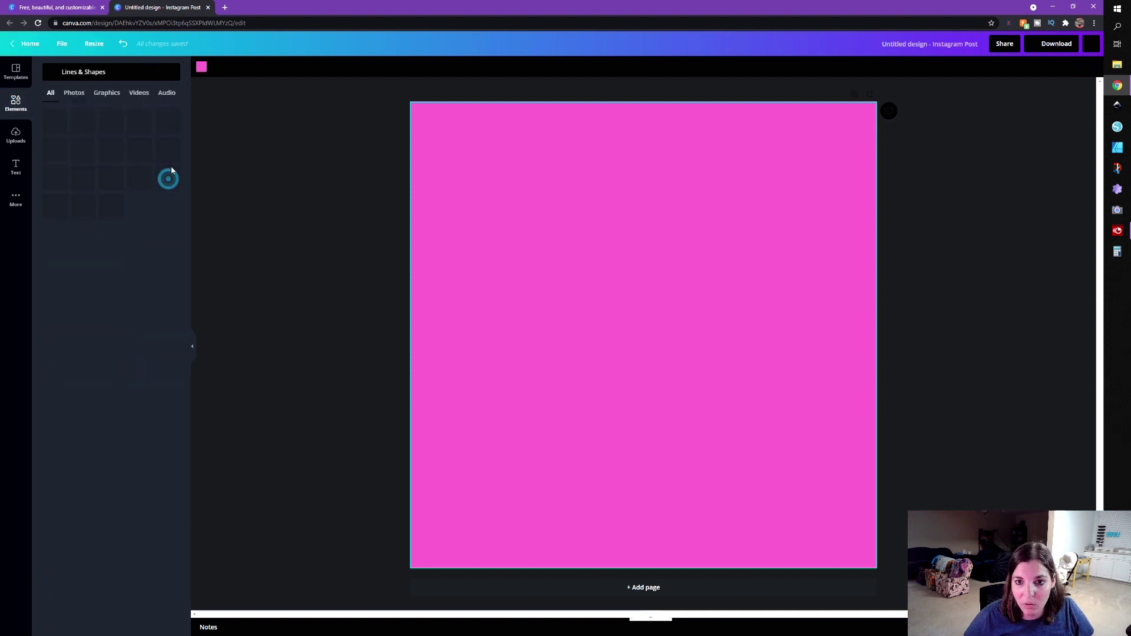
left_click(170, 72)
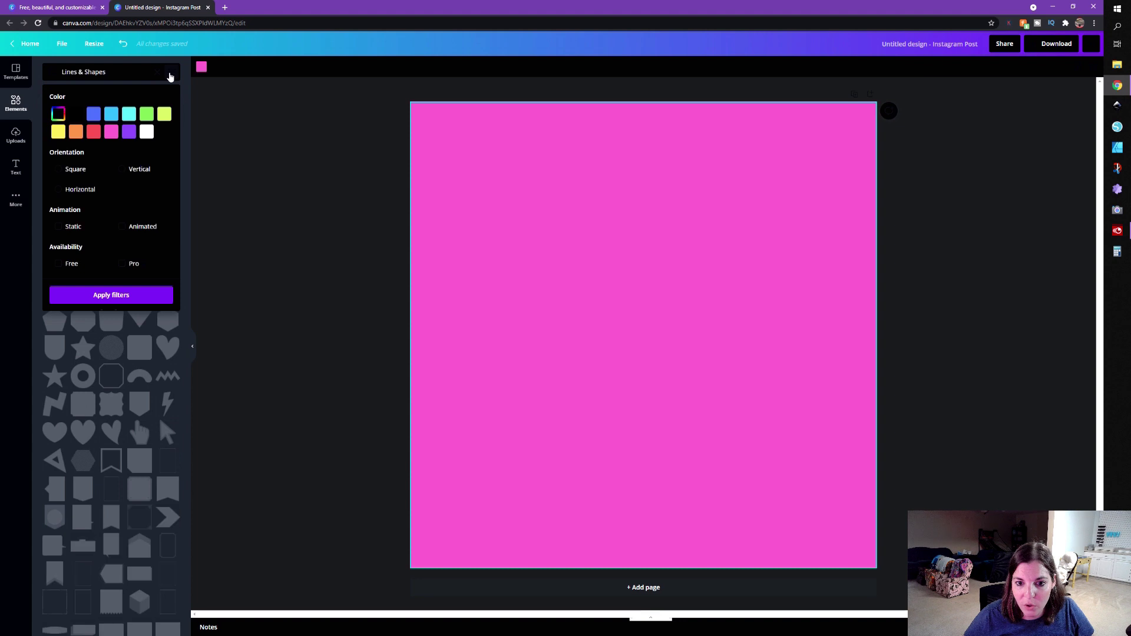
left_click(59, 263)
left_click(110, 295)
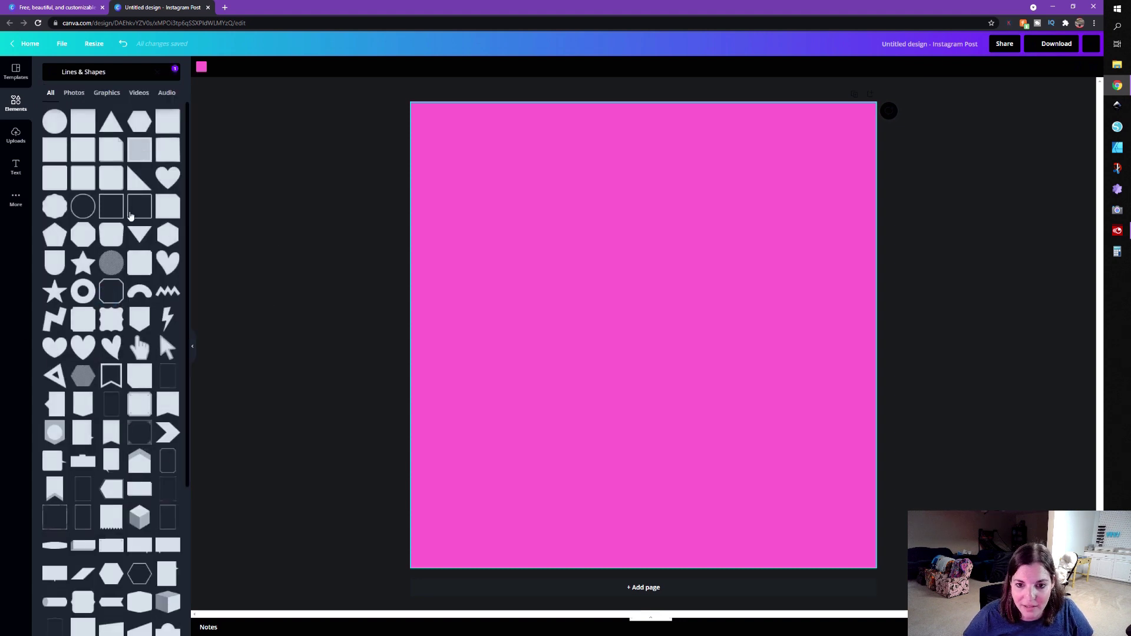
Step: Add a square outline frame to the pink page and colour it white
left_click_drag(116, 215, 556, 228)
left_click(202, 68)
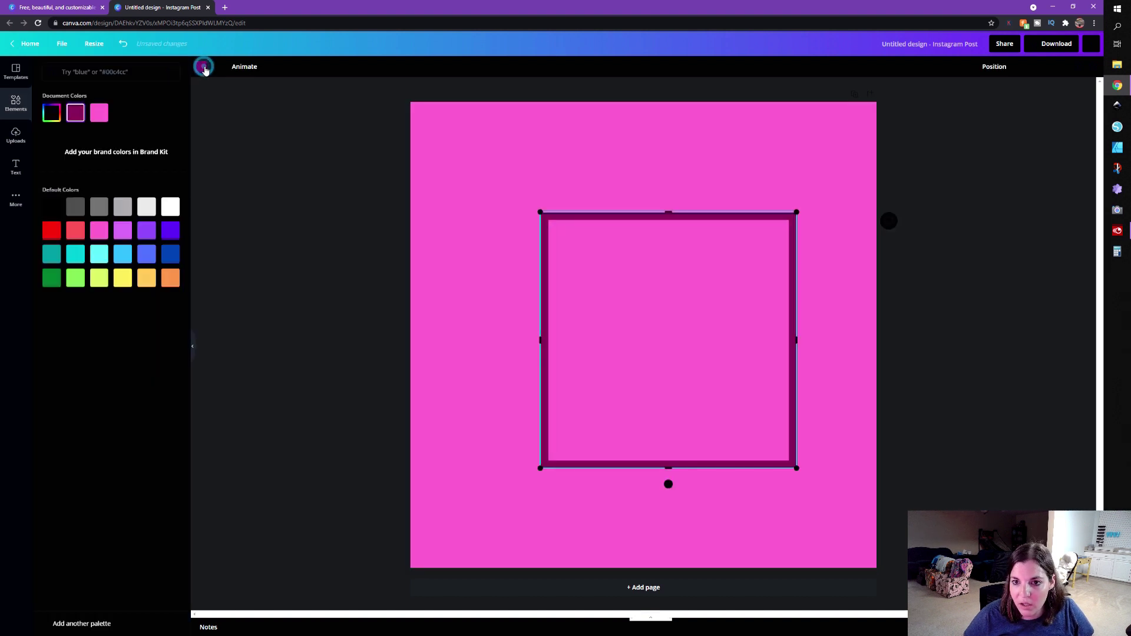
left_click(171, 209)
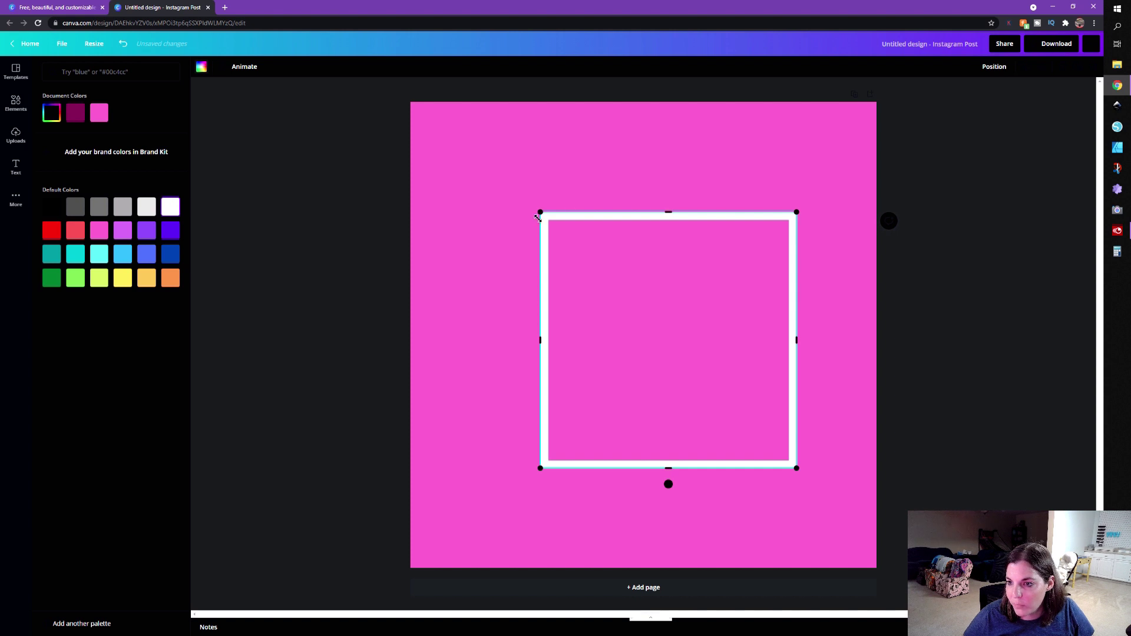
Step: Enlarge the white frame to nearly the page size and centre it, leaving an even pink margin all around
left_click_drag(540, 213, 430, 103)
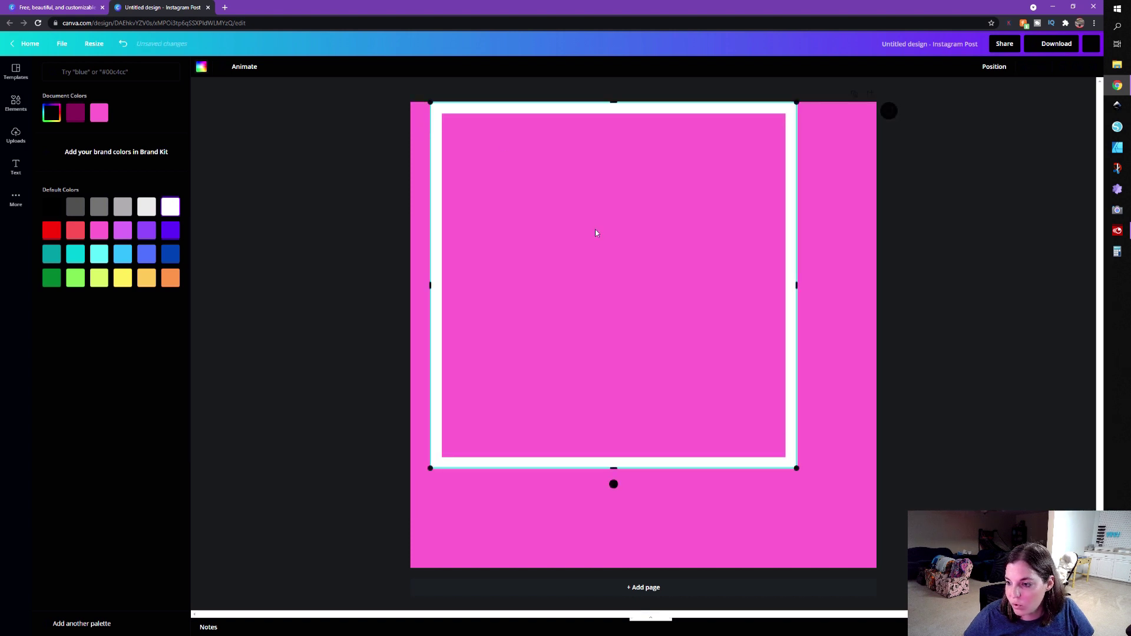
left_click_drag(799, 472, 858, 529)
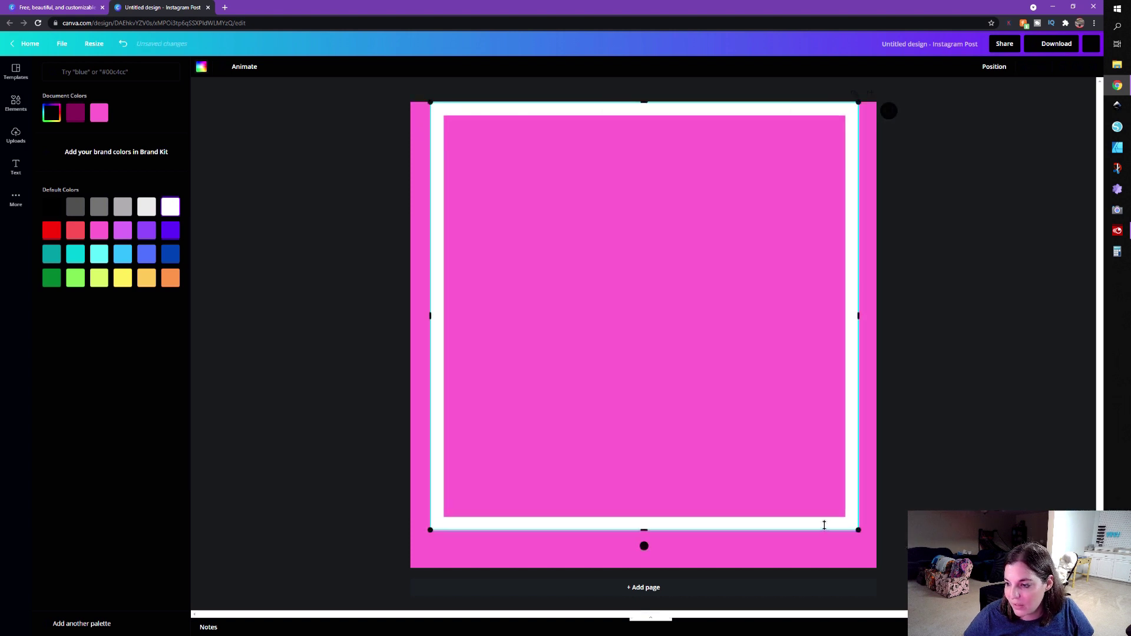
left_click_drag(579, 189, 578, 203)
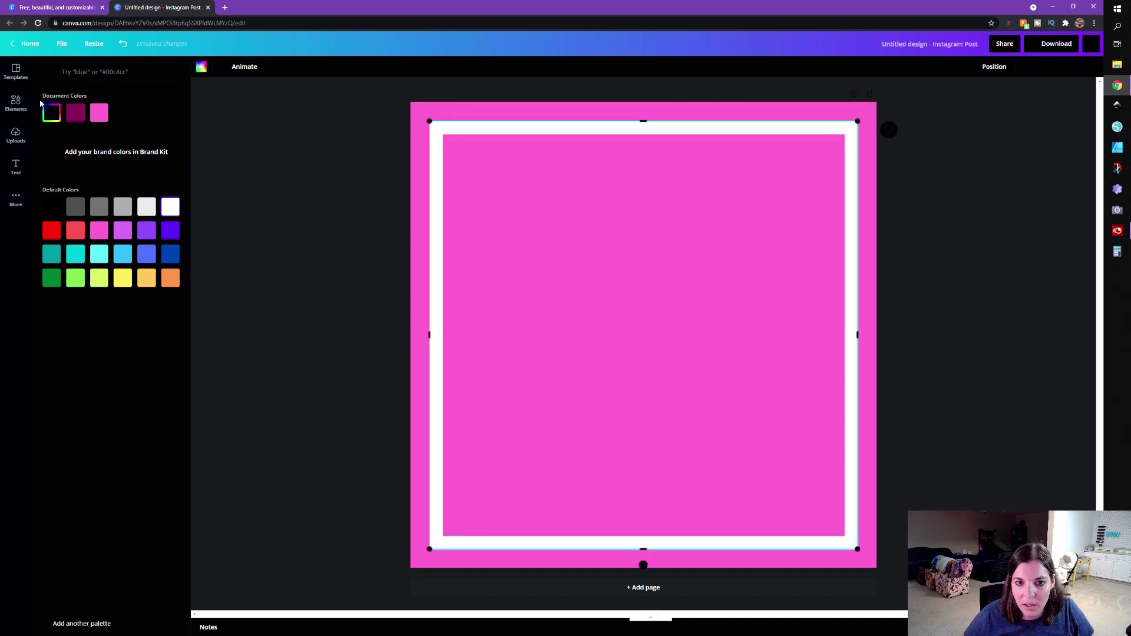
Step: Add the "Cheers to the New Year" font combination and enlarge it to span the inside of the white frame
left_click(17, 167)
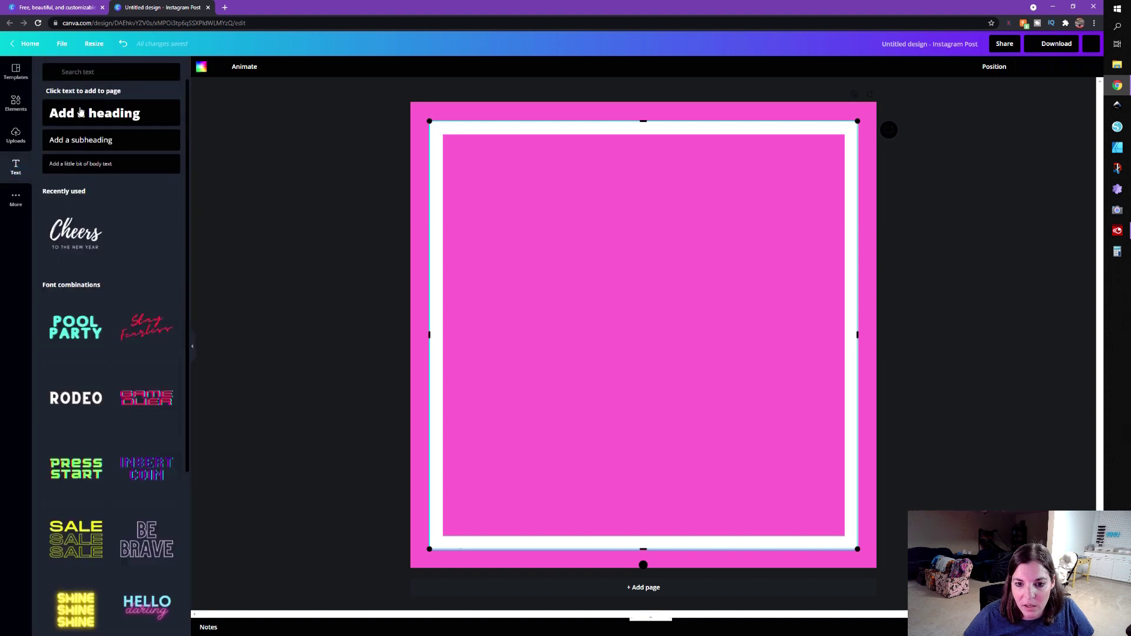
scroll(65, 302, "down", 1)
scroll(71, 255, "up", 1)
left_click(70, 254)
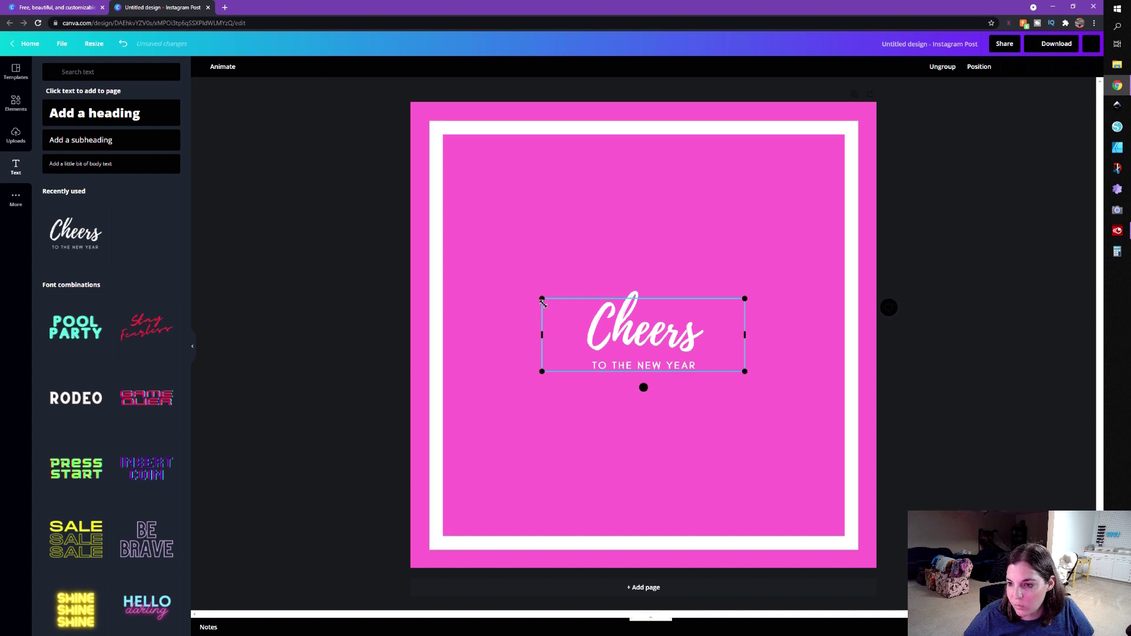
left_click_drag(542, 299, 446, 265)
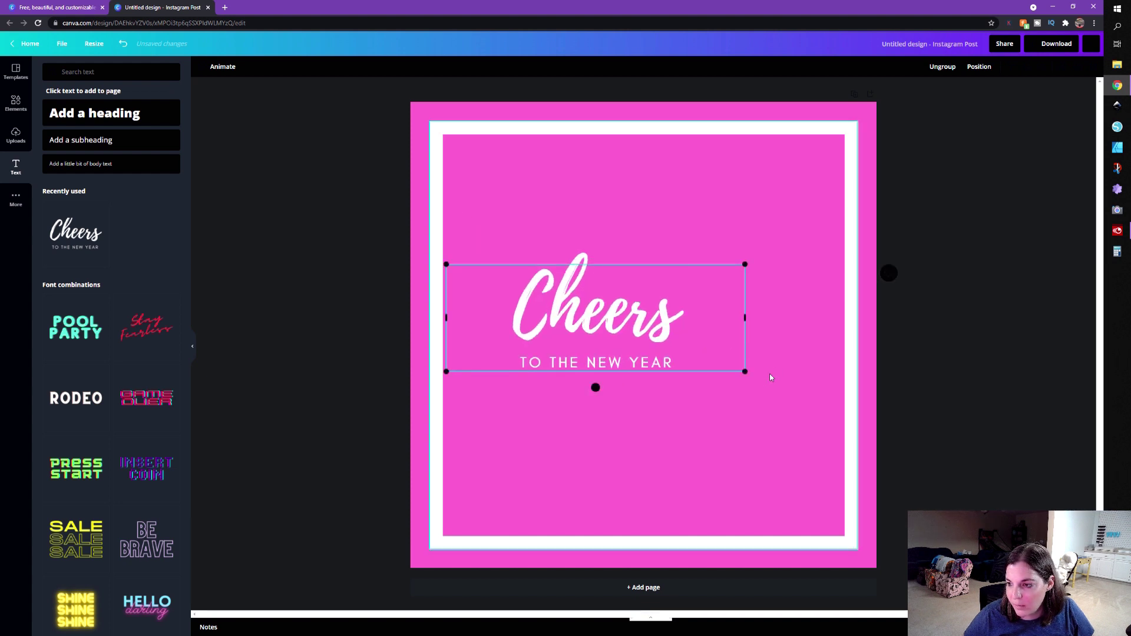
left_click_drag(746, 372, 829, 402)
Step: Place the "Cheers" heading just above the page's middle and move the small subline down near the frame's lower edge, both centred
left_click(657, 335)
left_click_drag(657, 334, 656, 297)
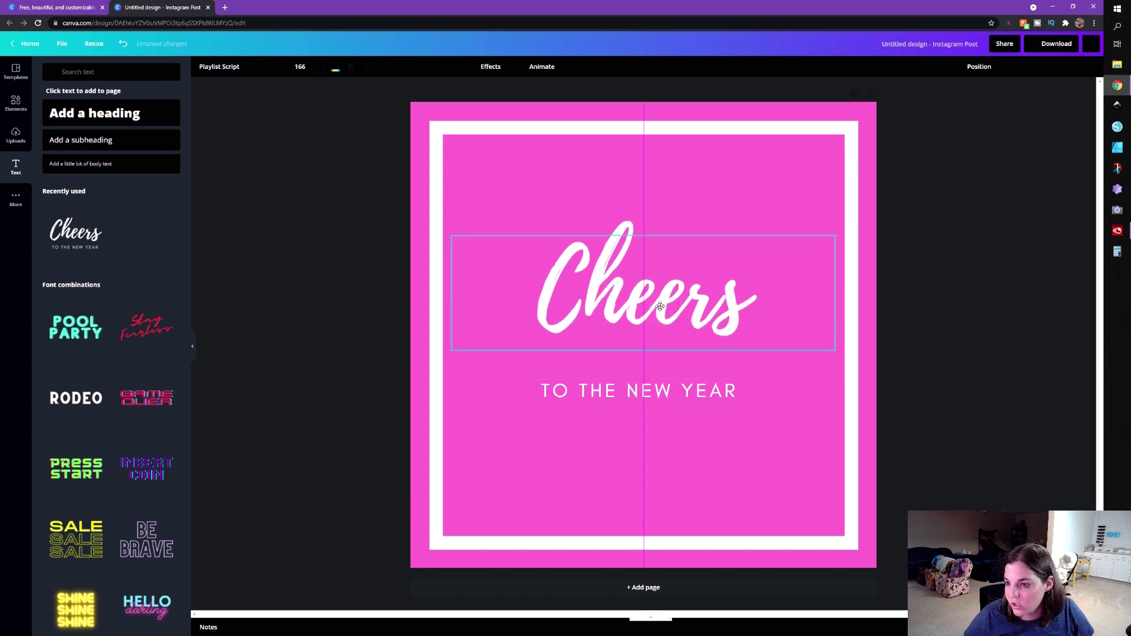
left_click_drag(651, 402, 652, 479)
left_click(651, 305)
left_click_drag(651, 304, 651, 314)
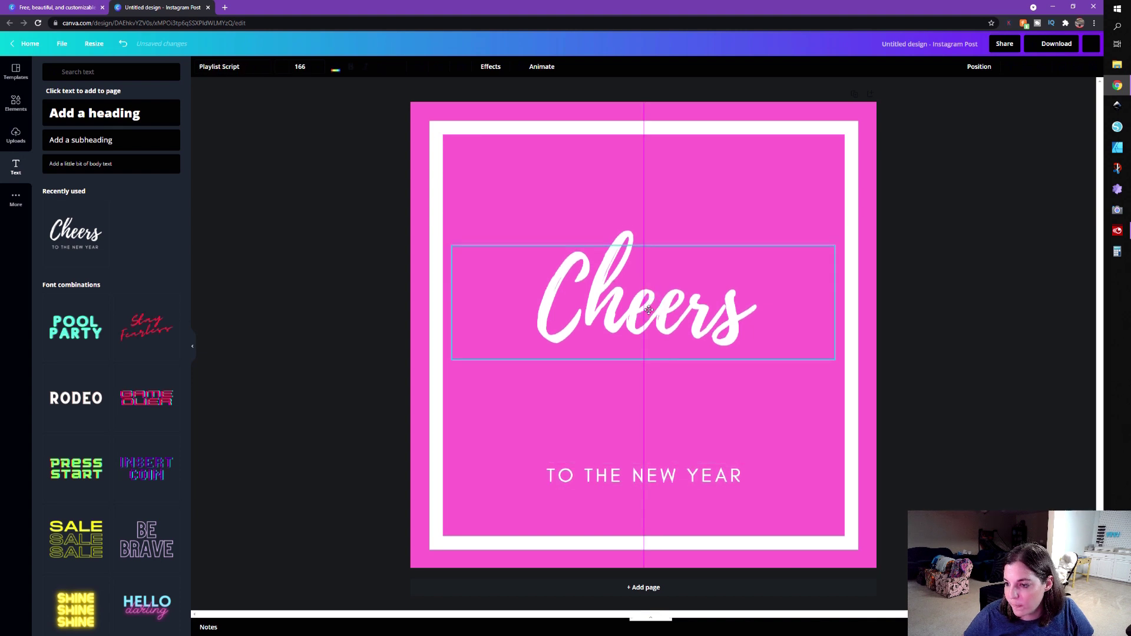
Step: Replace the subline text with "YOUR NAME HERE" and the heading text with "Stay Positive", keeping the heading centred
double_click(730, 476)
type("YOUR NAME HERE")
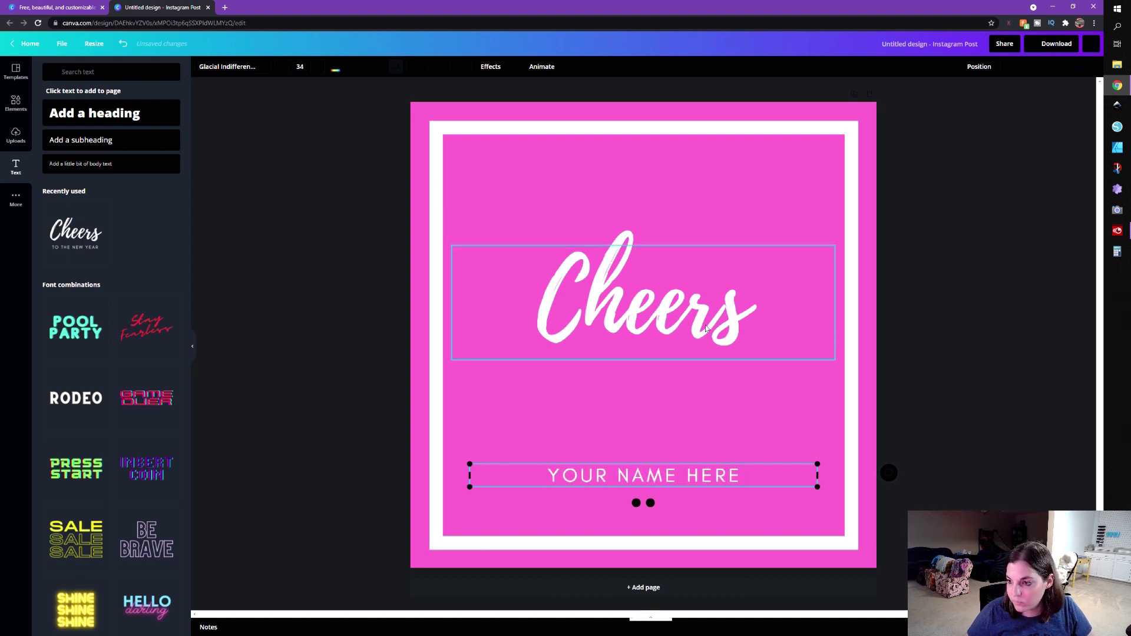
left_click(735, 313)
double_click(745, 314)
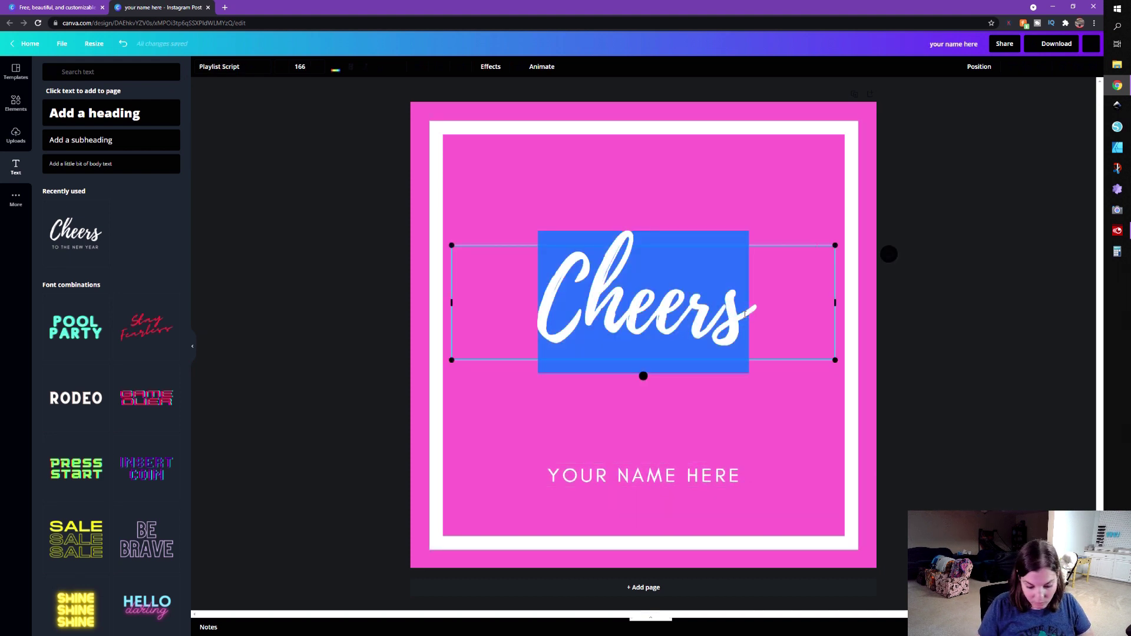
type("Stay Psoitive")
key("BackSpace")
key("BackSpace")
key("BackSpace")
key("BackSpace")
key("BackSpace")
key("BackSpace")
key("BackSpace")
type("ositi")
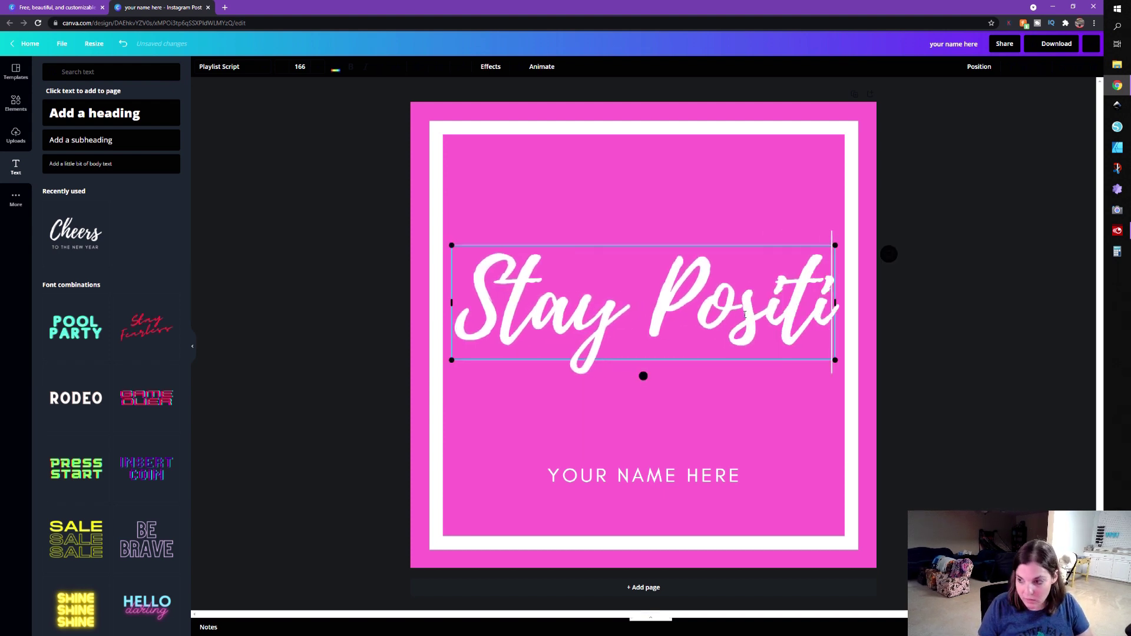
type("ve")
left_click(1067, 305)
mouse_move(685, 307)
left_mouse_down()
mouse_move(684, 329)
mouse_move(684, 306)
left_mouse_up()
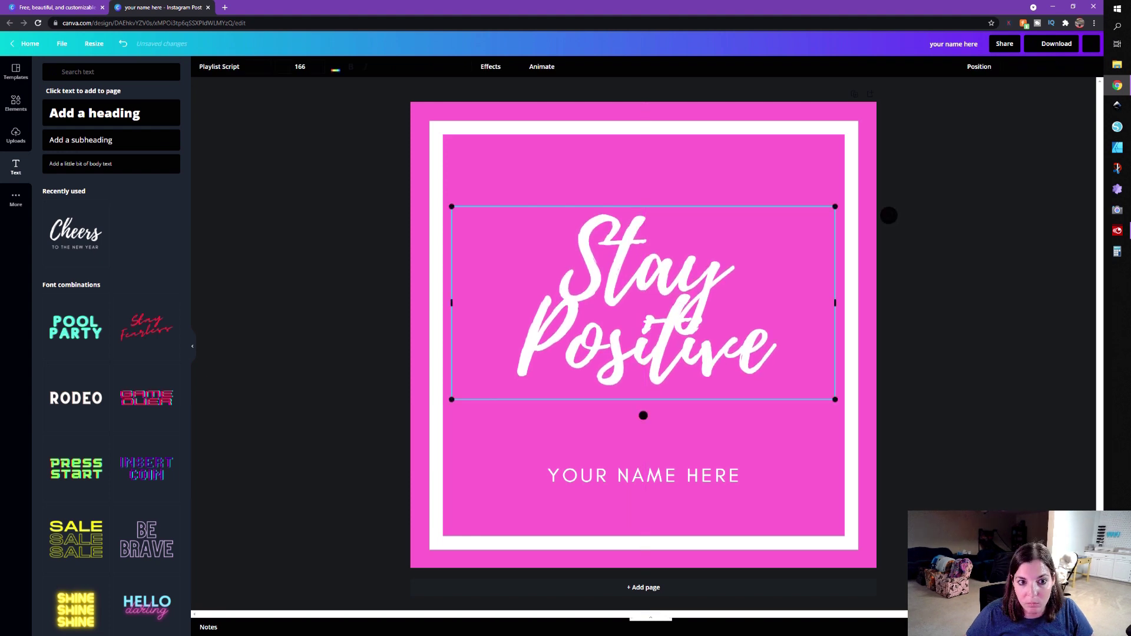
left_click(888, 215)
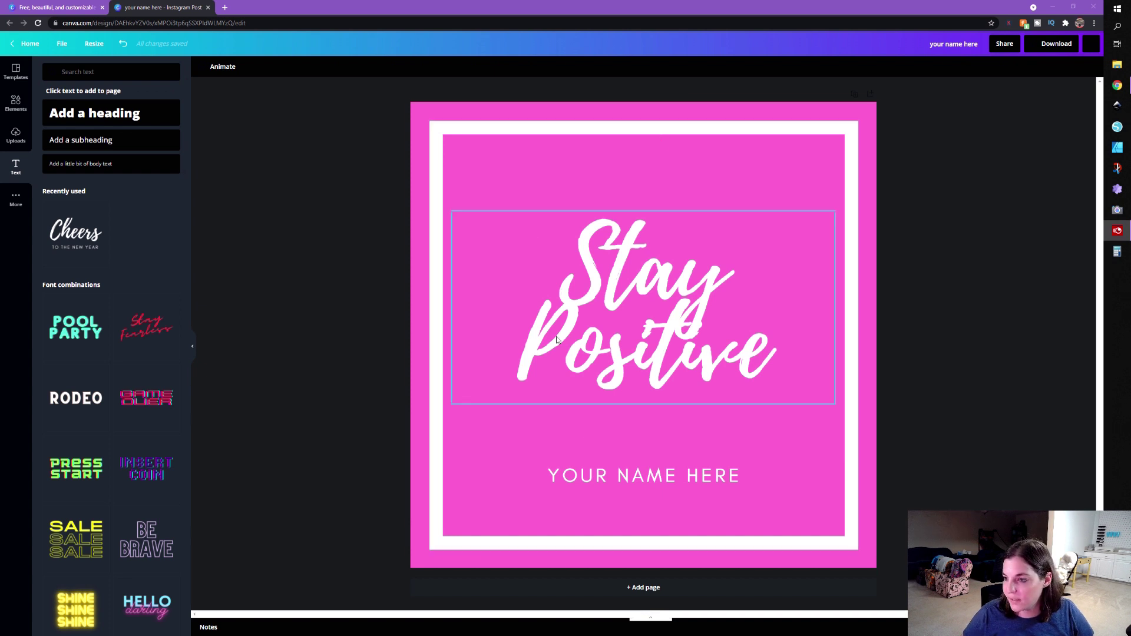
Step: Duplicate the page and rotate the white frame on page 2 by 45 degrees into a diamond
left_click(854, 94)
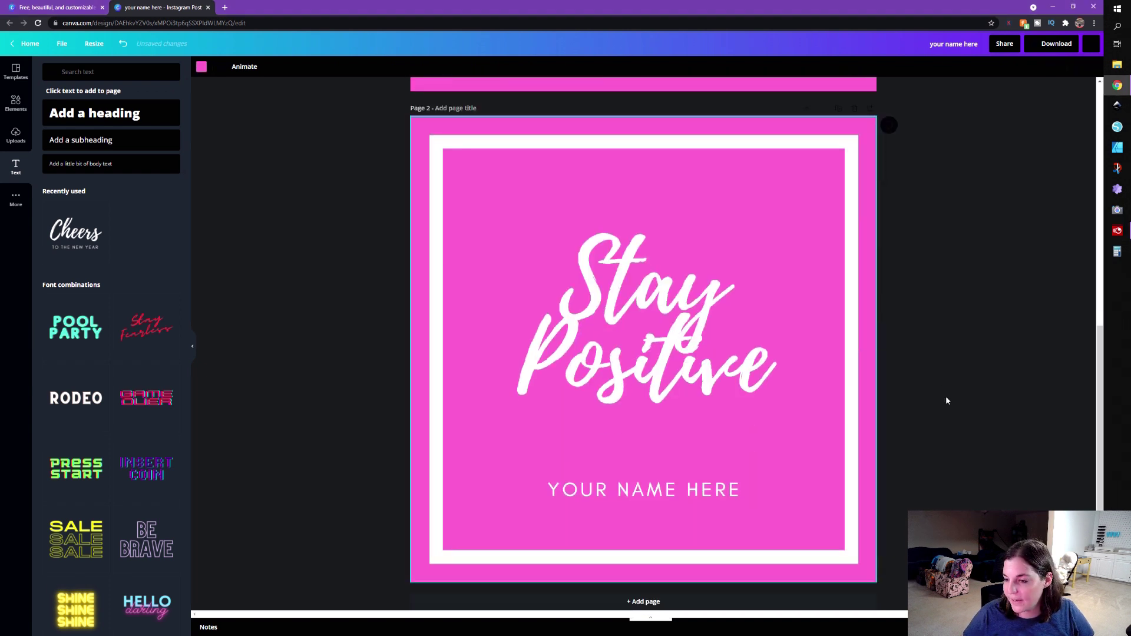
left_click(507, 145)
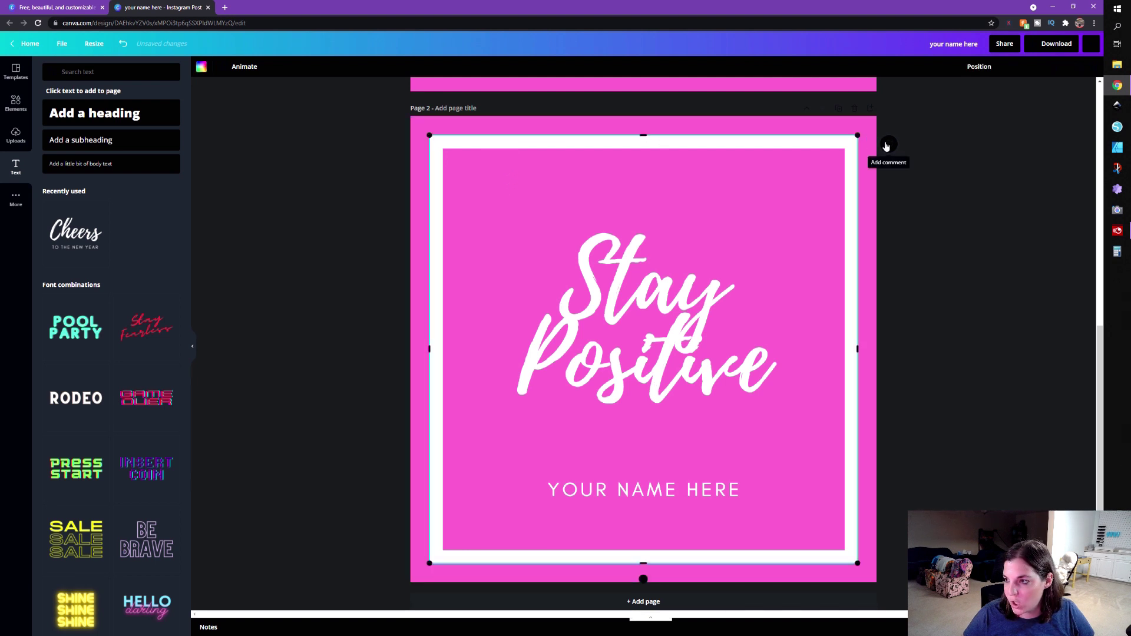
right_click(823, 146)
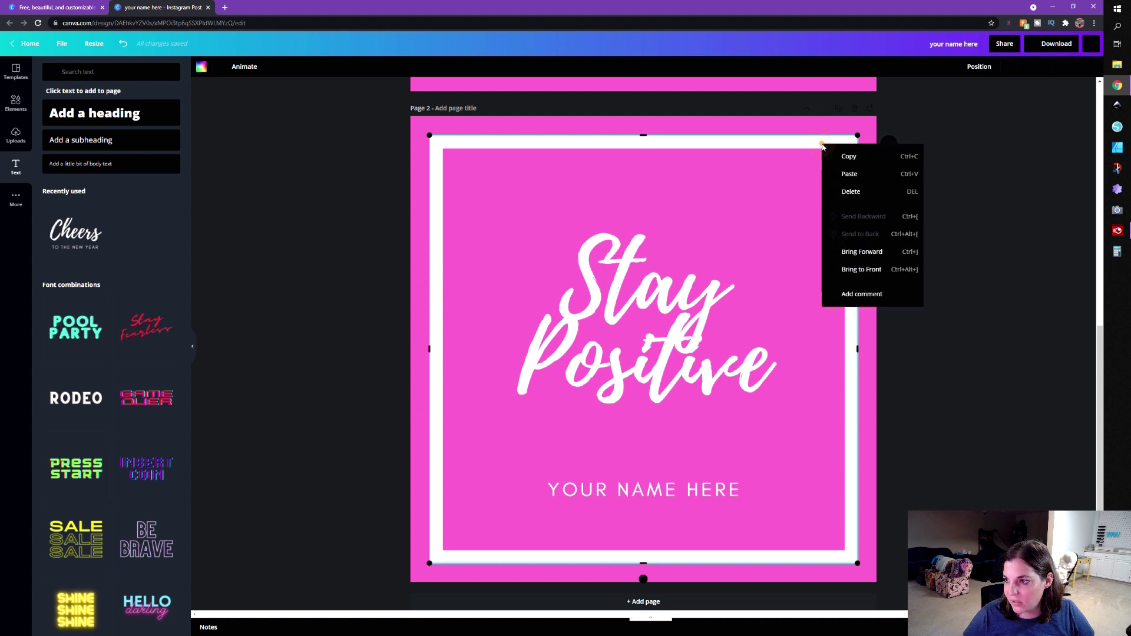
left_click(767, 146)
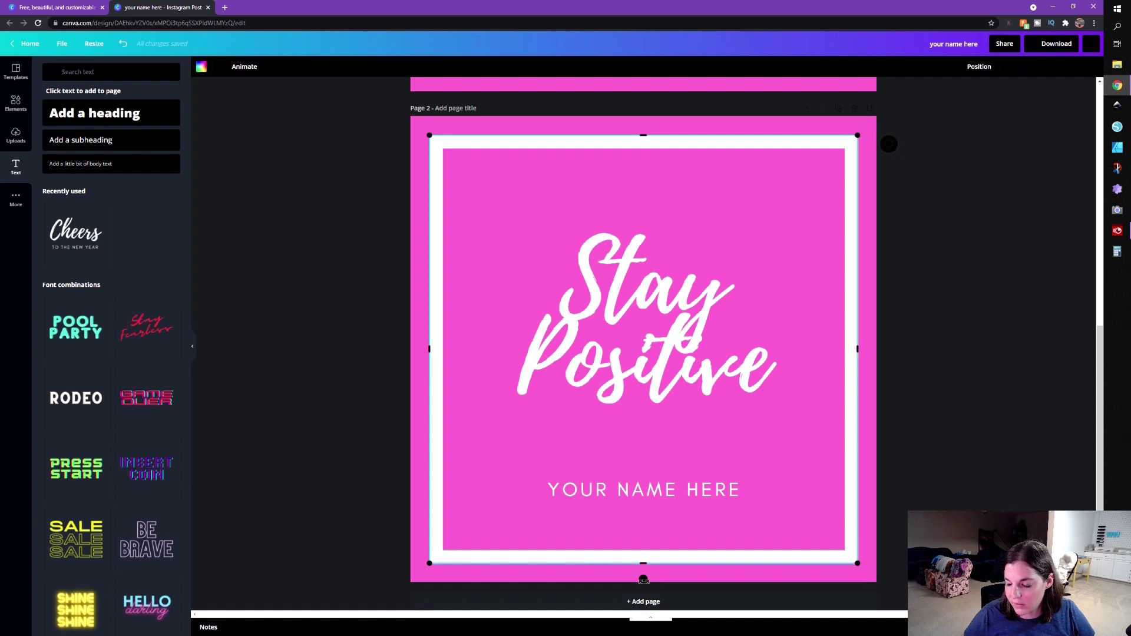
left_click_drag(635, 581, 514, 500)
Step: Replace the heading on page 2 with "Be Beautiful"
left_click(752, 370)
double_click(761, 377)
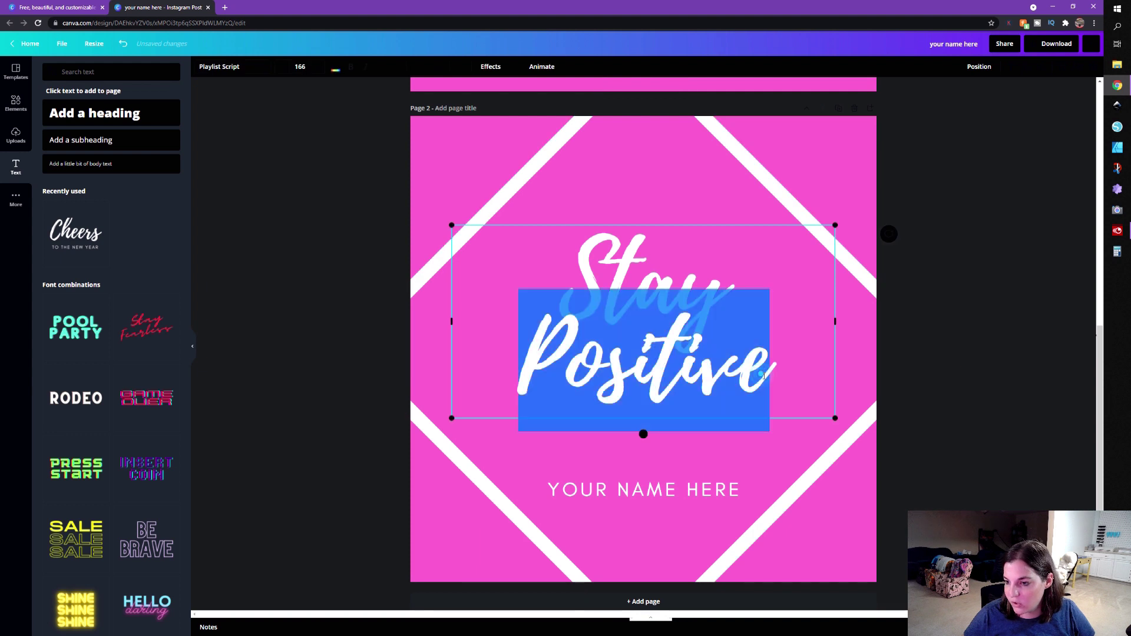
key("BackSpace")
key("BackSpace")
key("BackSpace")
key("BackSpace")
key("BackSpace")
key("BackSpace")
type("Be Baut")
key("BackSpace")
key("BackSpace")
key("BackSpace")
type("eau")
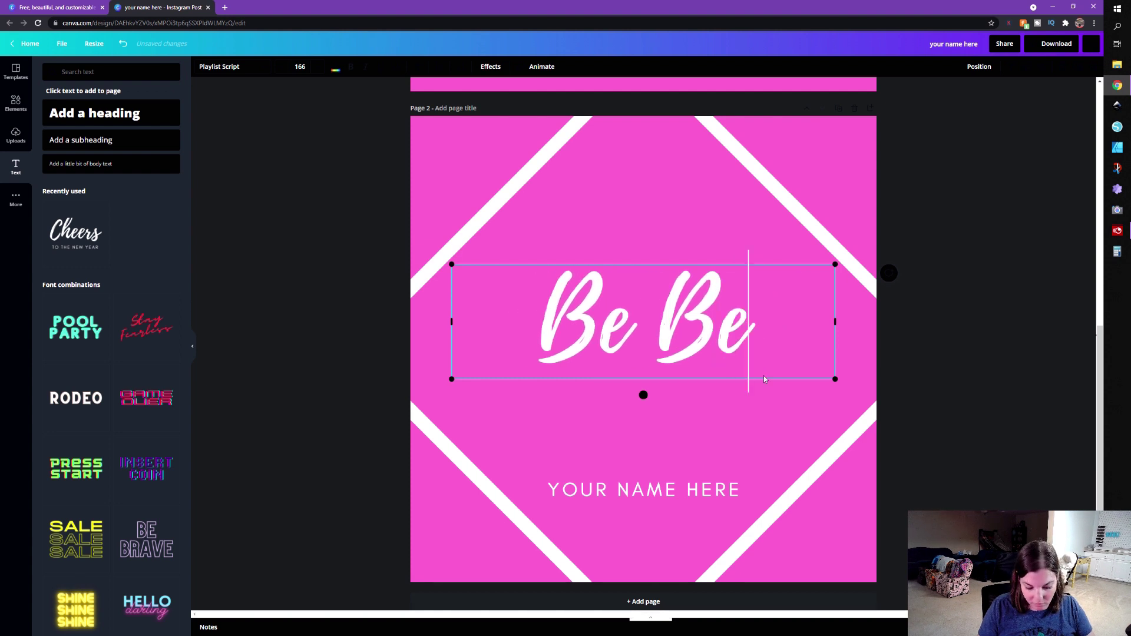
type("tiful")
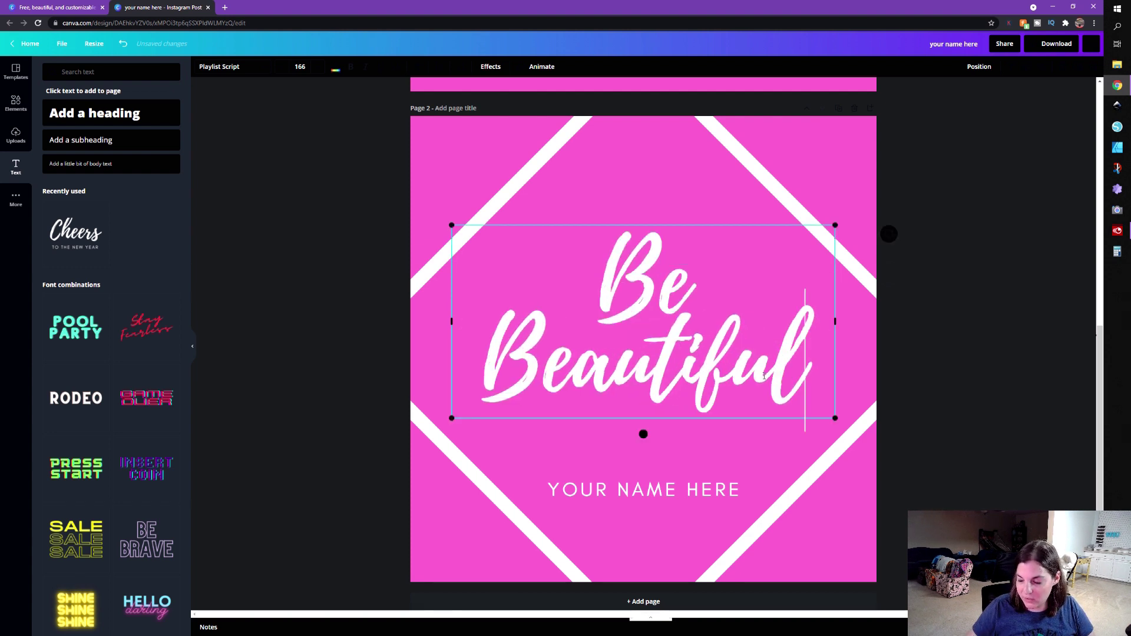
left_click(839, 120)
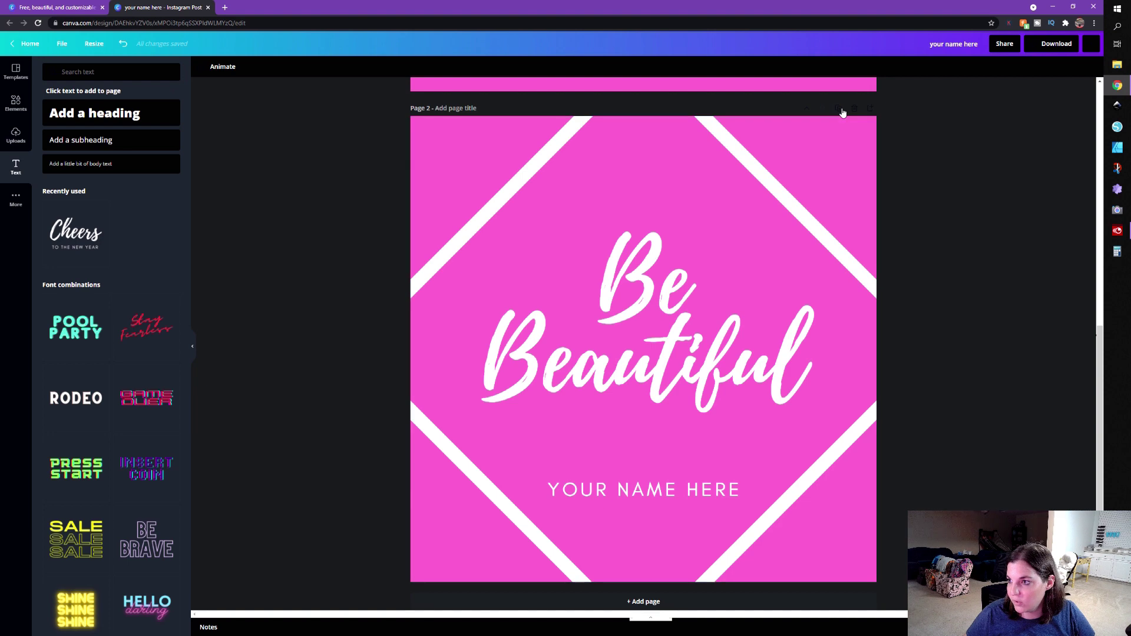
Step: Duplicate page 2 and delete the white diamond frame from the new page 3
left_click(841, 109)
left_click(867, 298)
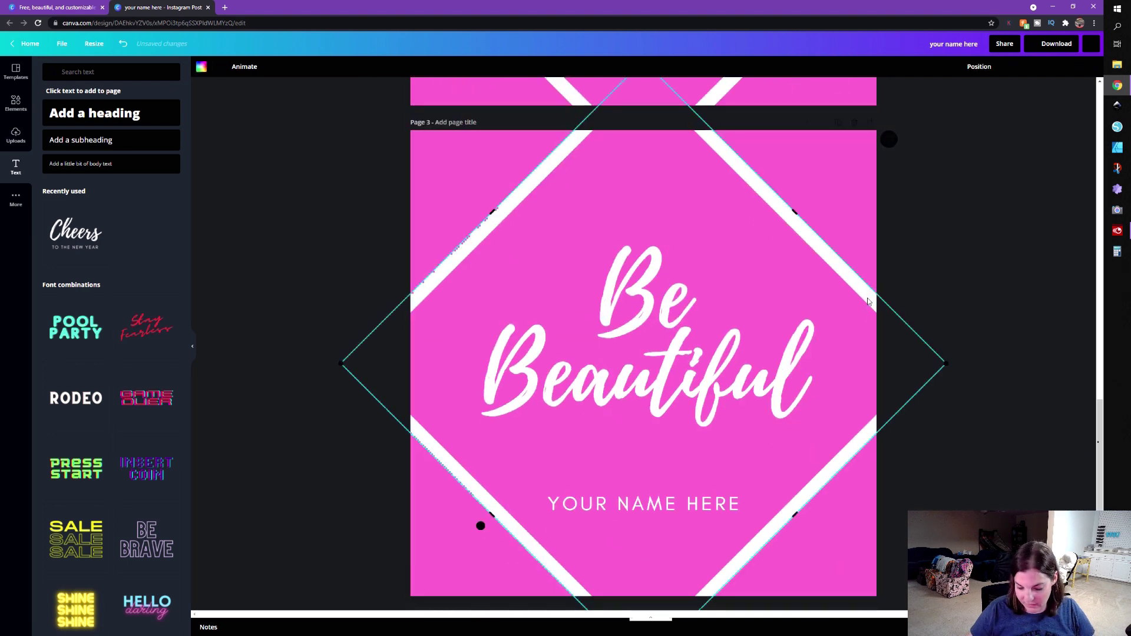
key("Delete")
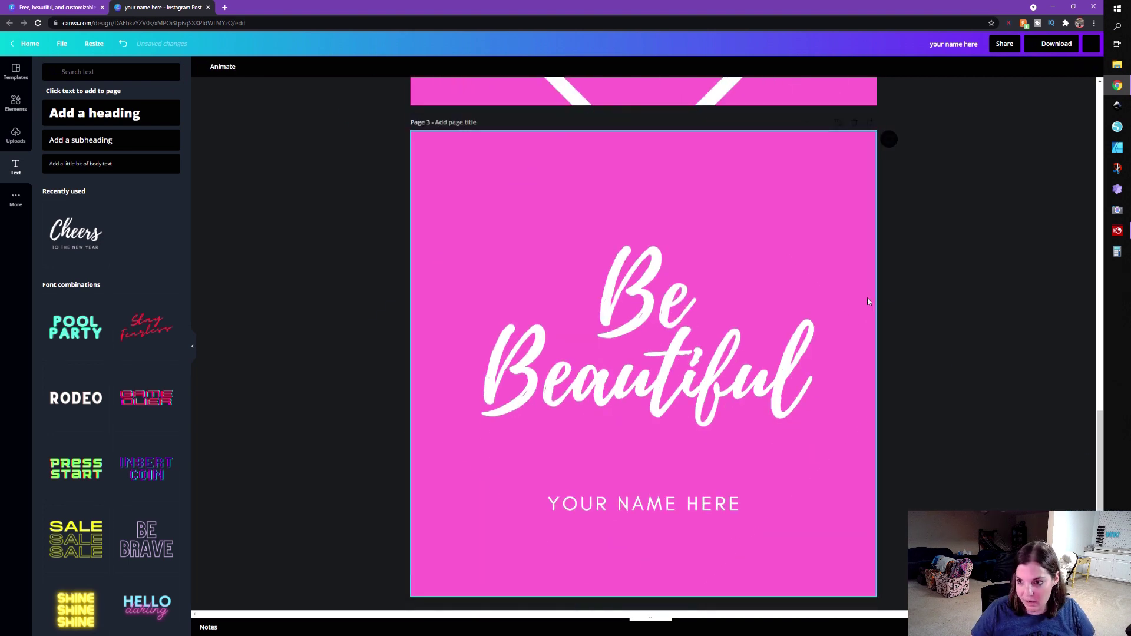
Step: Add a circle outline to page 3, enlarged and running past the page's upper-left corner
left_click(10, 106)
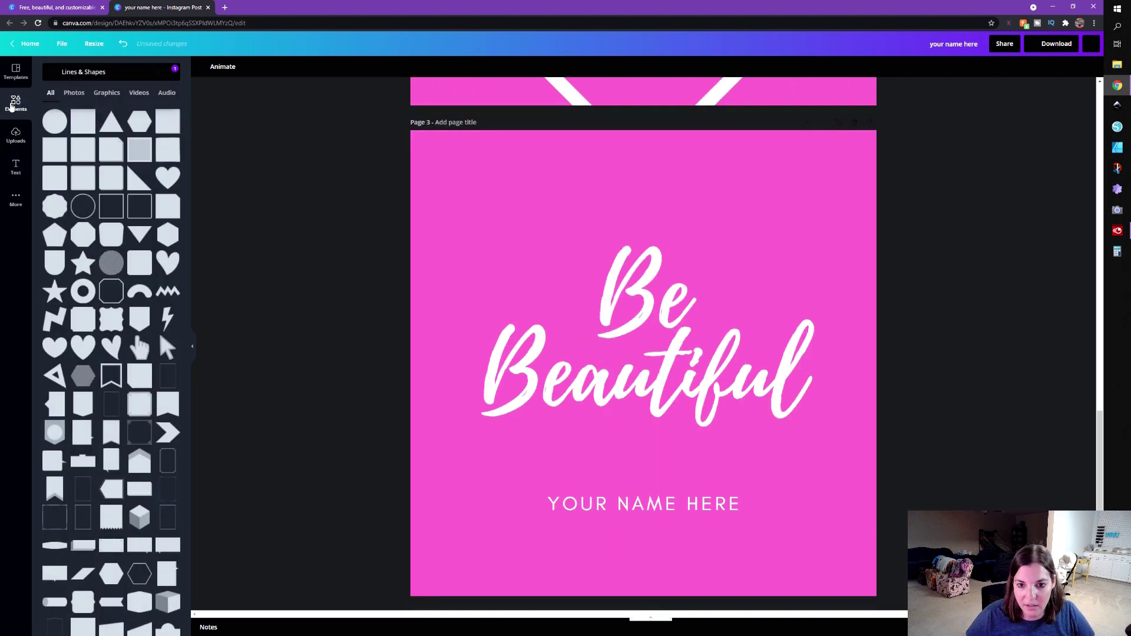
left_click(83, 211)
left_click_drag(516, 236, 342, 111)
left_click_drag(776, 496, 755, 476)
Step: Send the circle outline behind the text on page 3 and colour it light purple
left_click(975, 66)
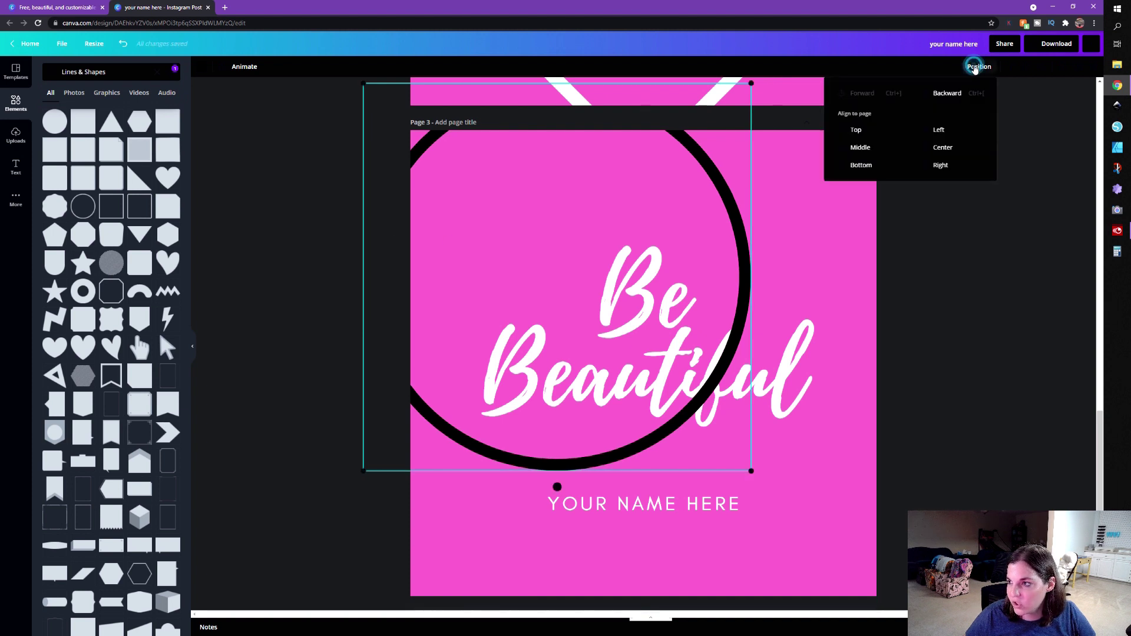
left_click(946, 94)
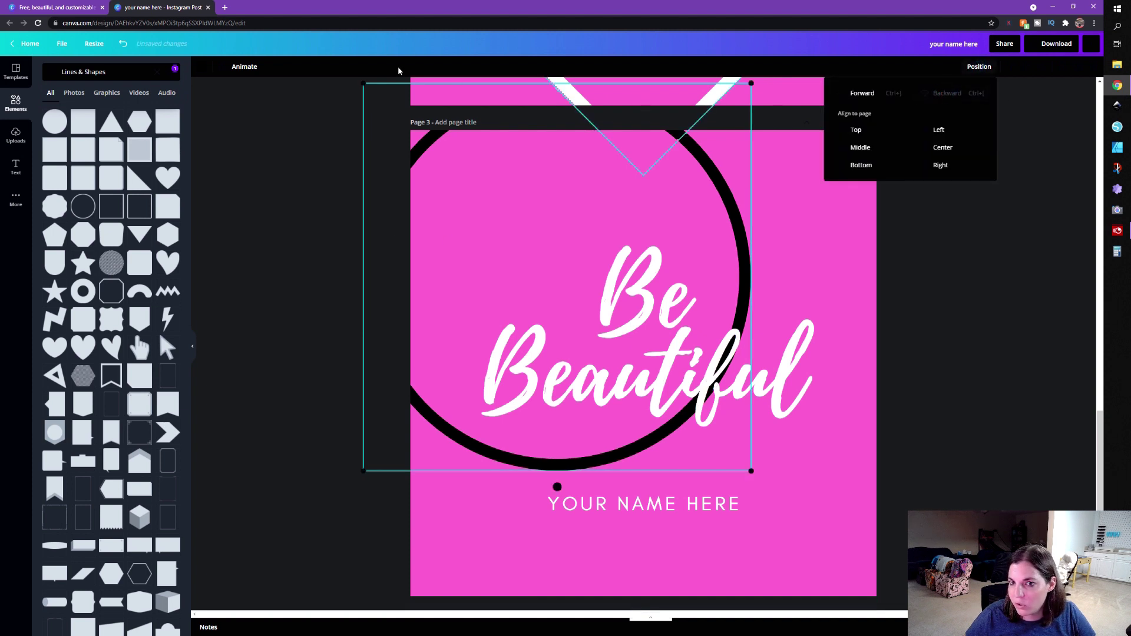
left_click(198, 66)
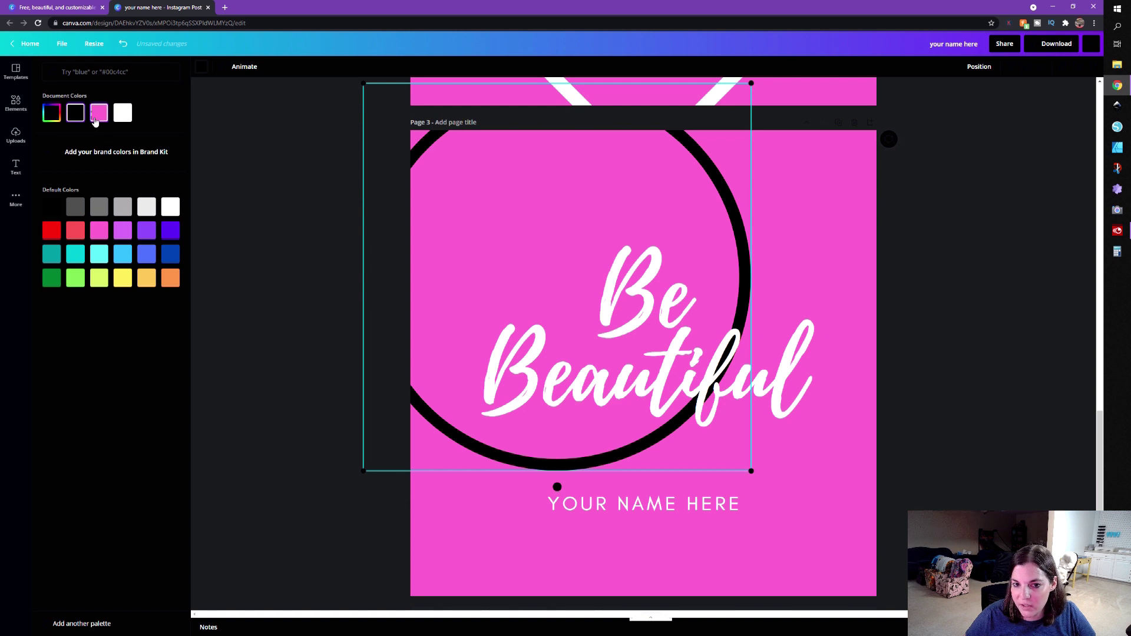
left_click(121, 230)
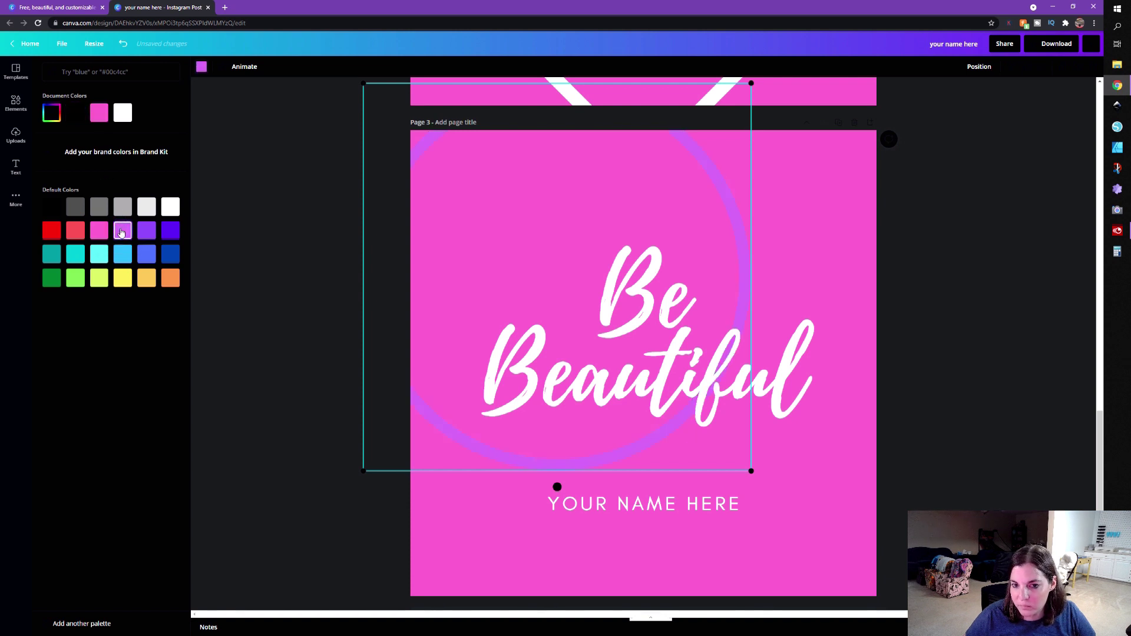
Step: Add a second matching light purple circle outline to page 3, running past the page's lower-right corner
right_click(734, 202)
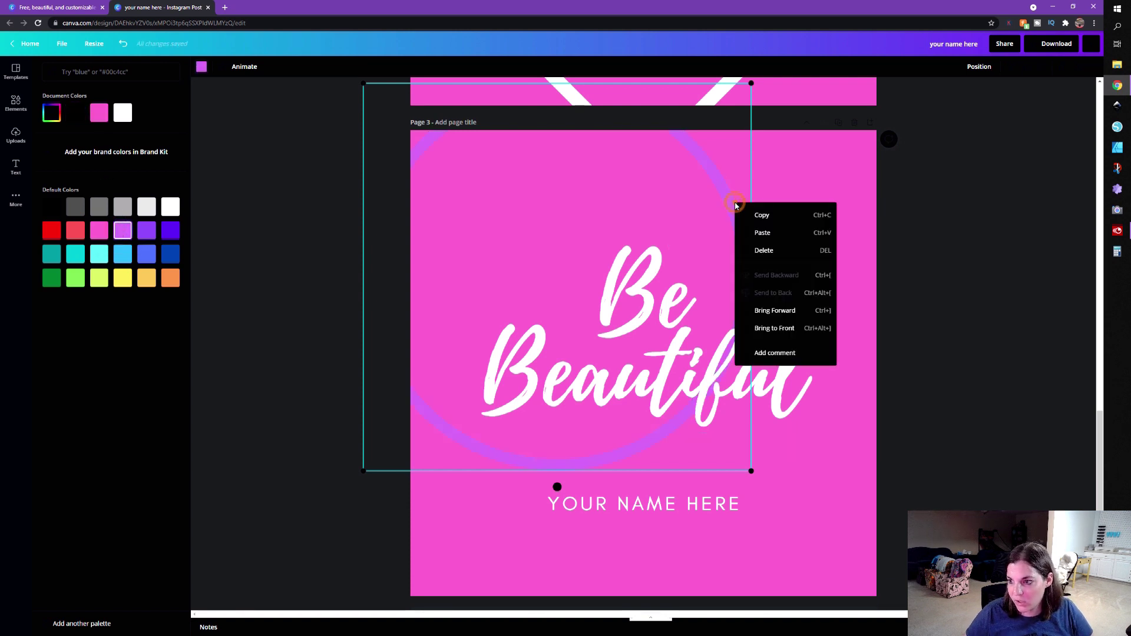
right_click(728, 205)
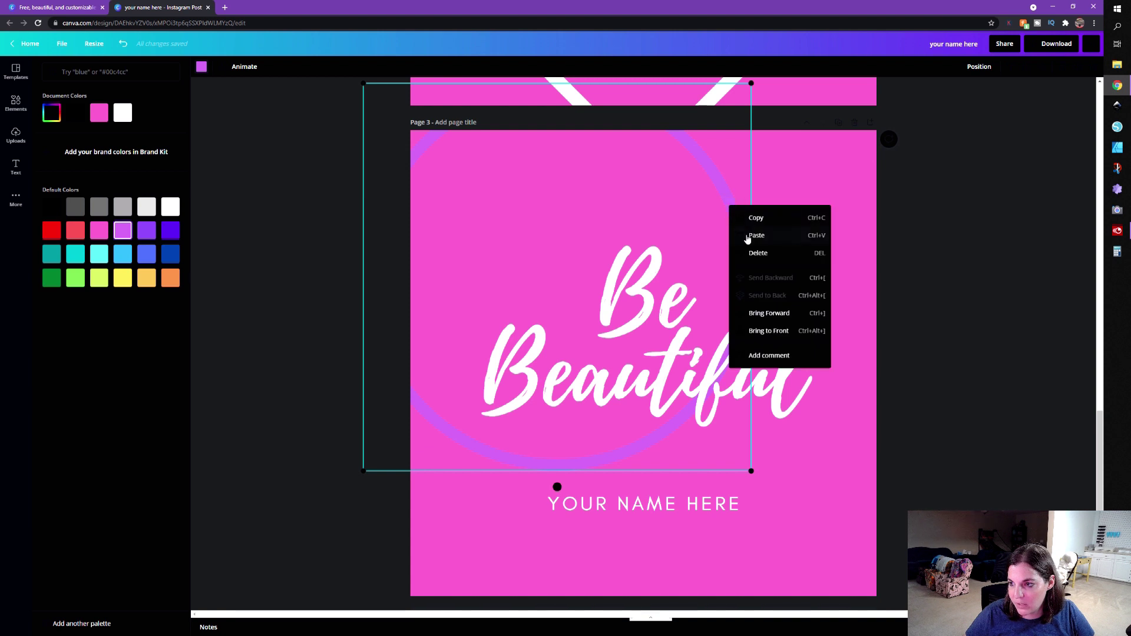
left_click(748, 236)
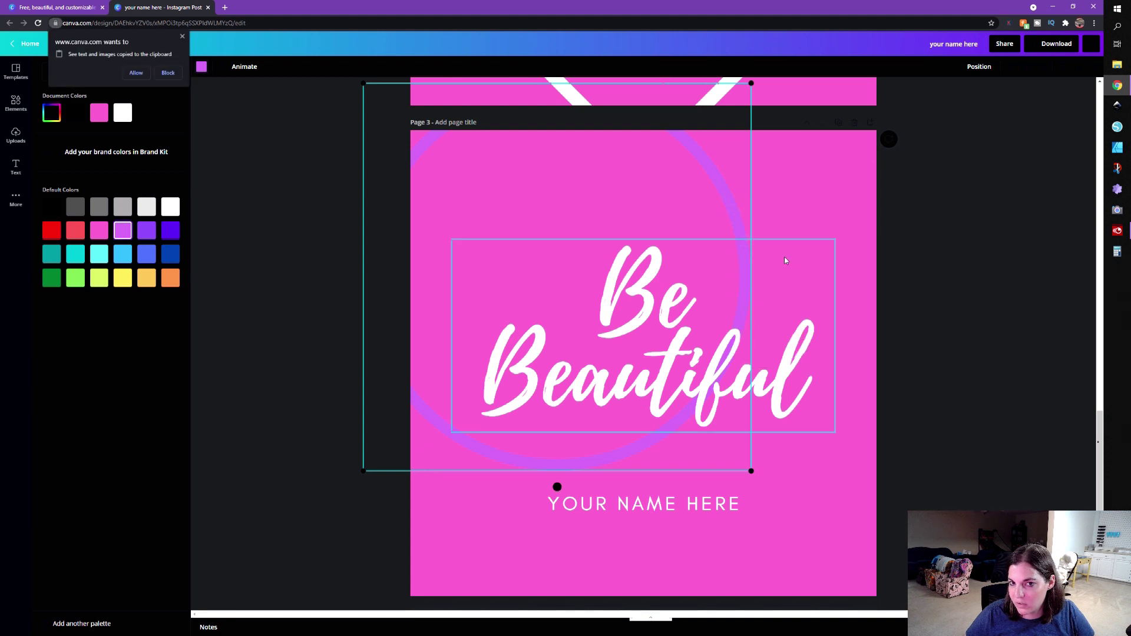
left_click(931, 212)
left_click_drag(732, 222, 902, 383)
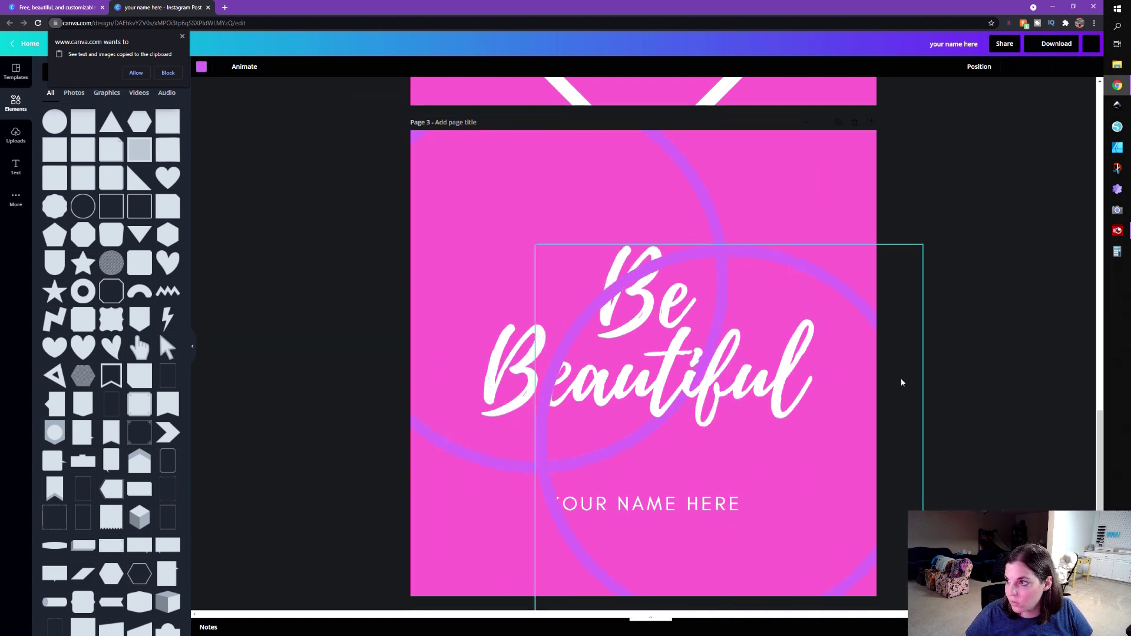
Step: Send the second circle outline behind the text on page 3 and fine-tune the placement of both circles
left_click(977, 66)
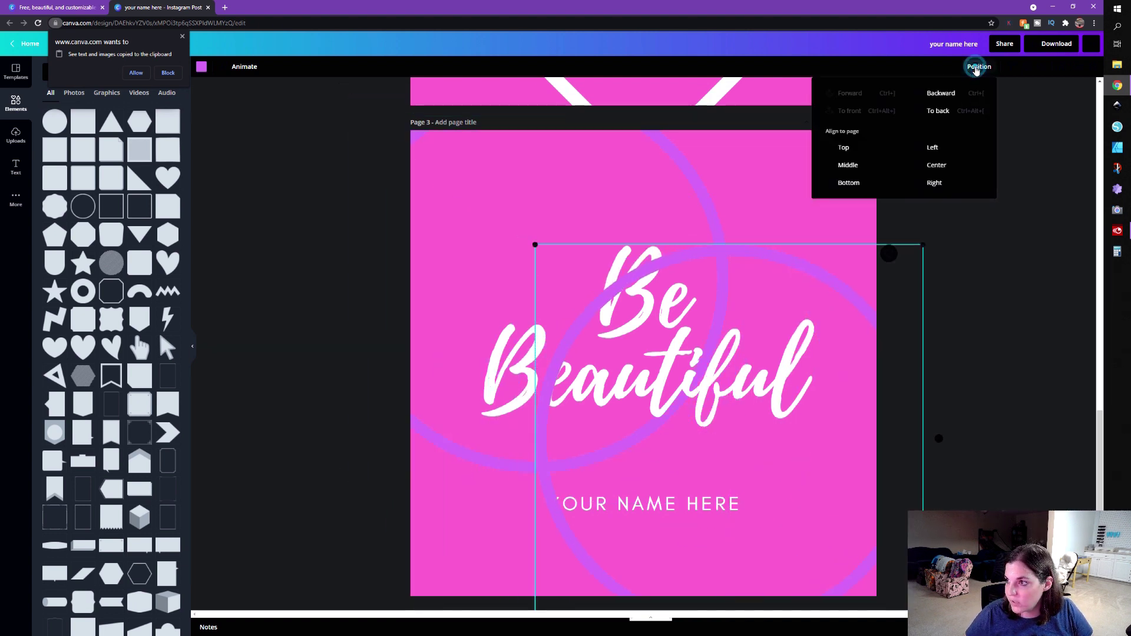
left_click(954, 93)
key("Escape")
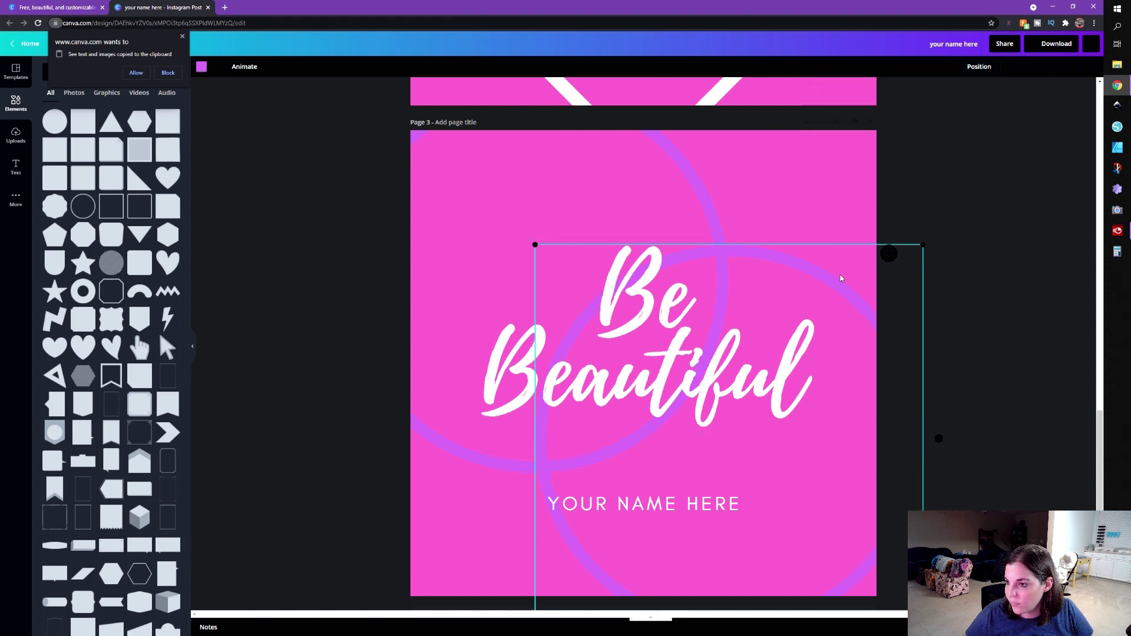
left_click_drag(839, 289, 636, 130)
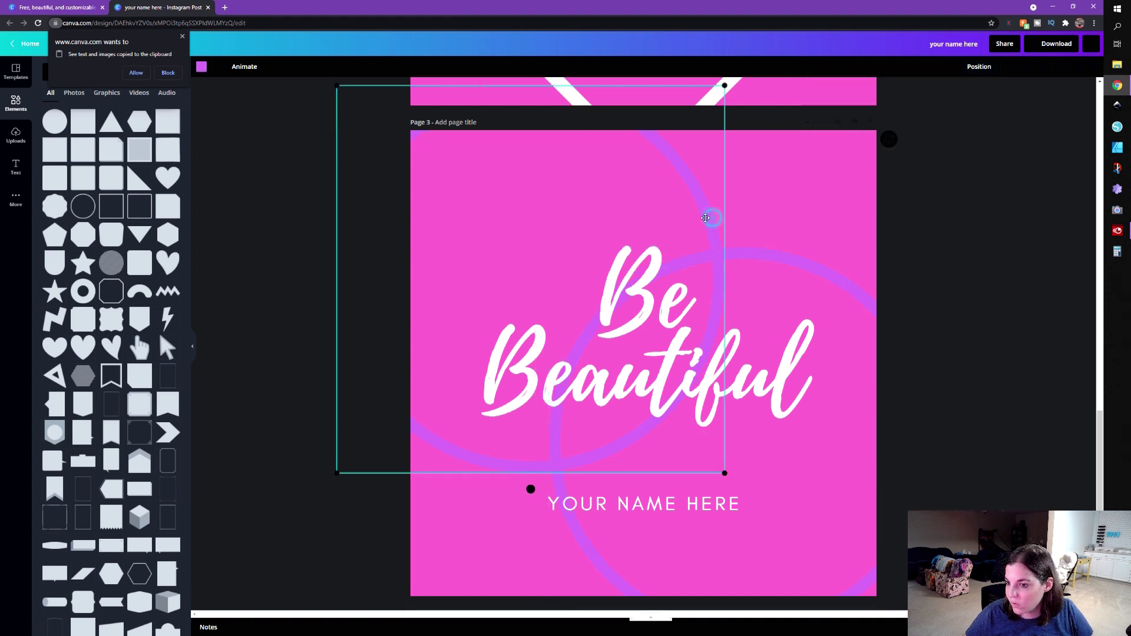
Step: Replace the heading on page 3 with "Stand Strong"
left_click(783, 397)
left_click(783, 397)
triple_click(787, 400)
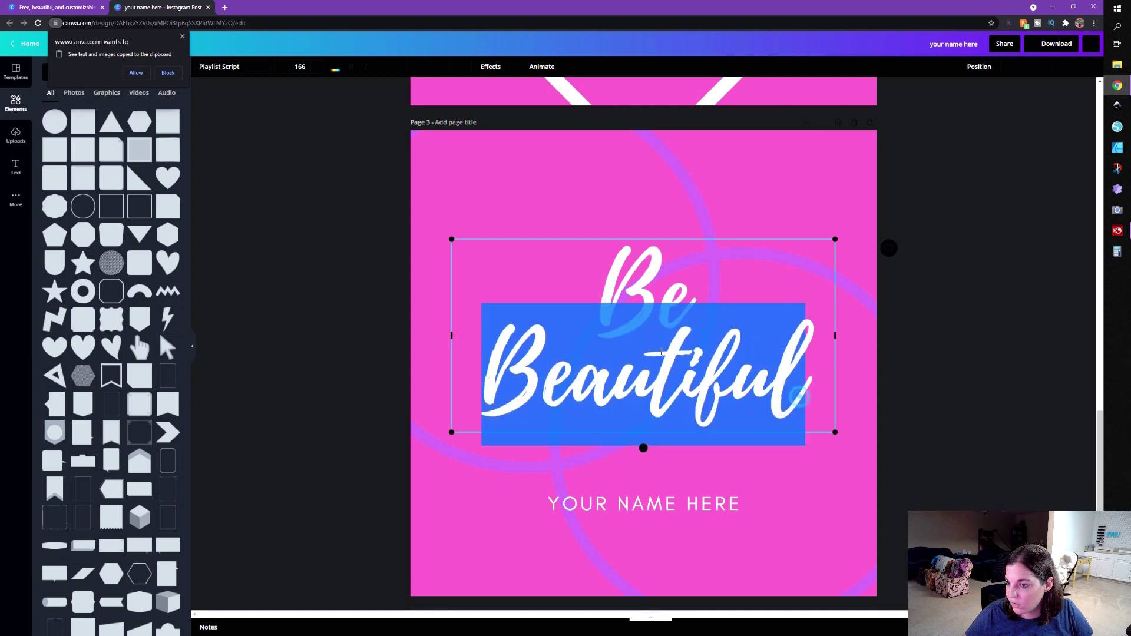
type("Stand Strong")
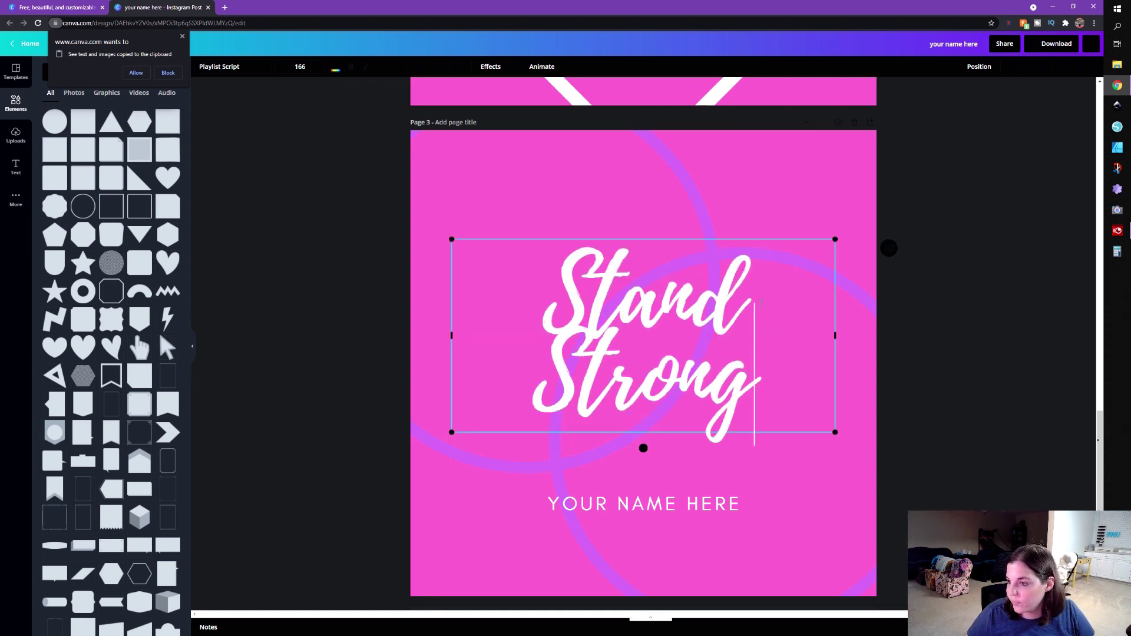
left_click(978, 282)
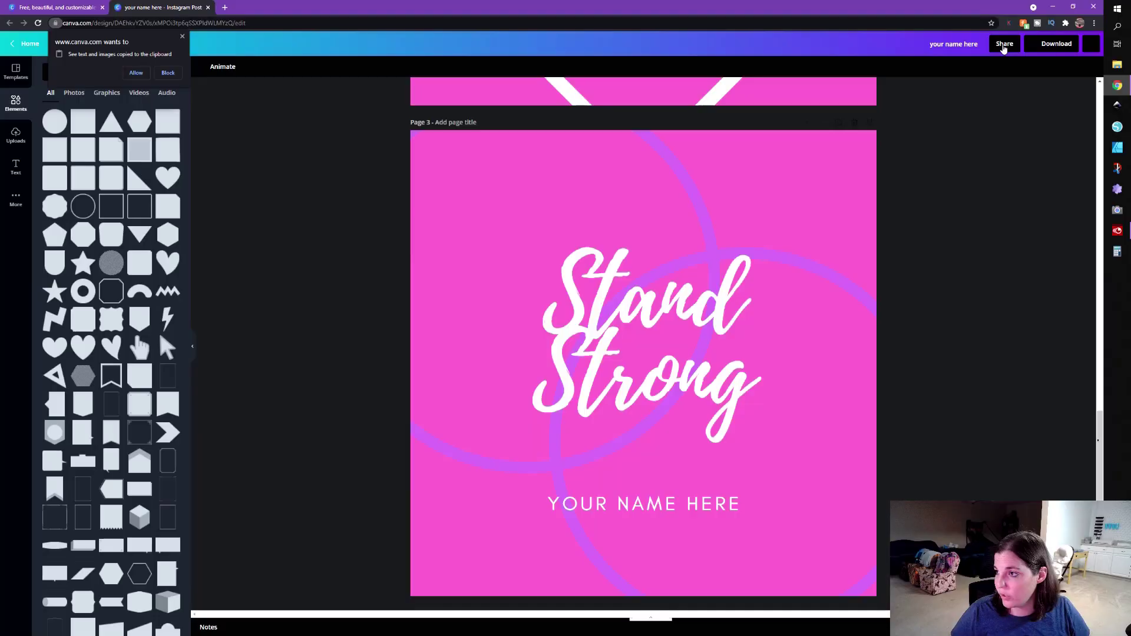
Step: Set the design's share link to "use as template" and copy the link
left_click(1004, 45)
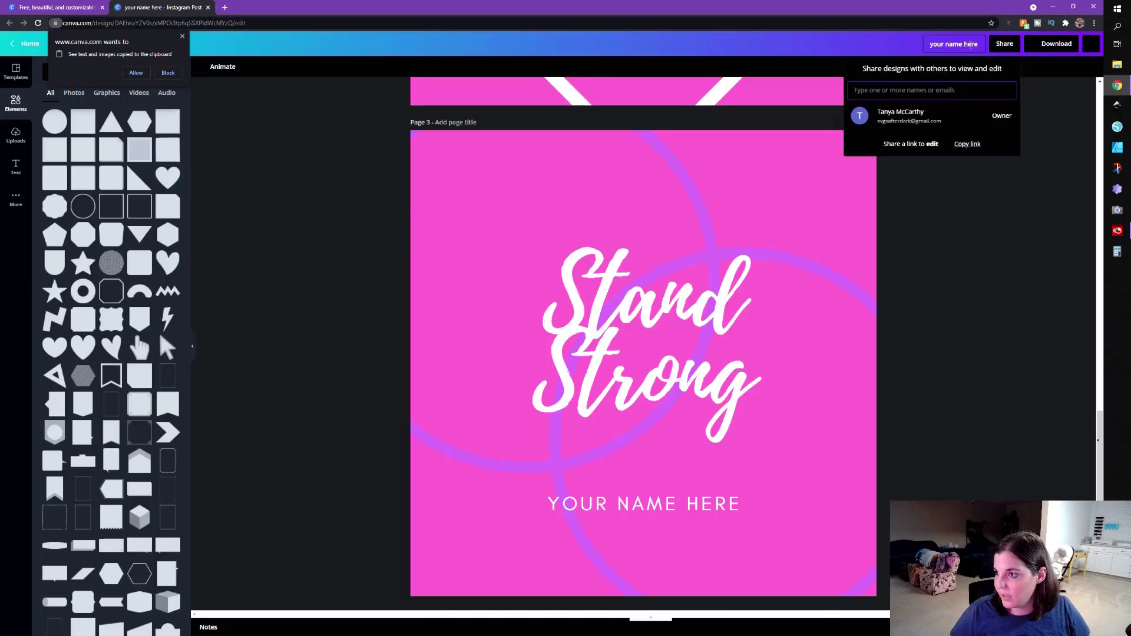
left_click(928, 146)
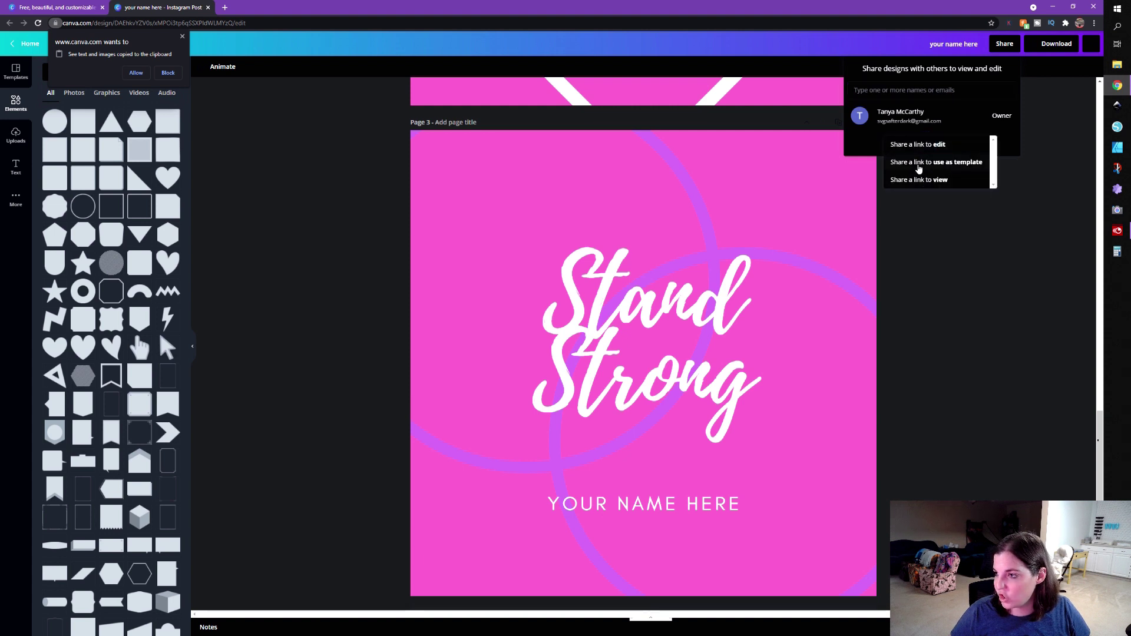
left_click(919, 162)
left_click(983, 144)
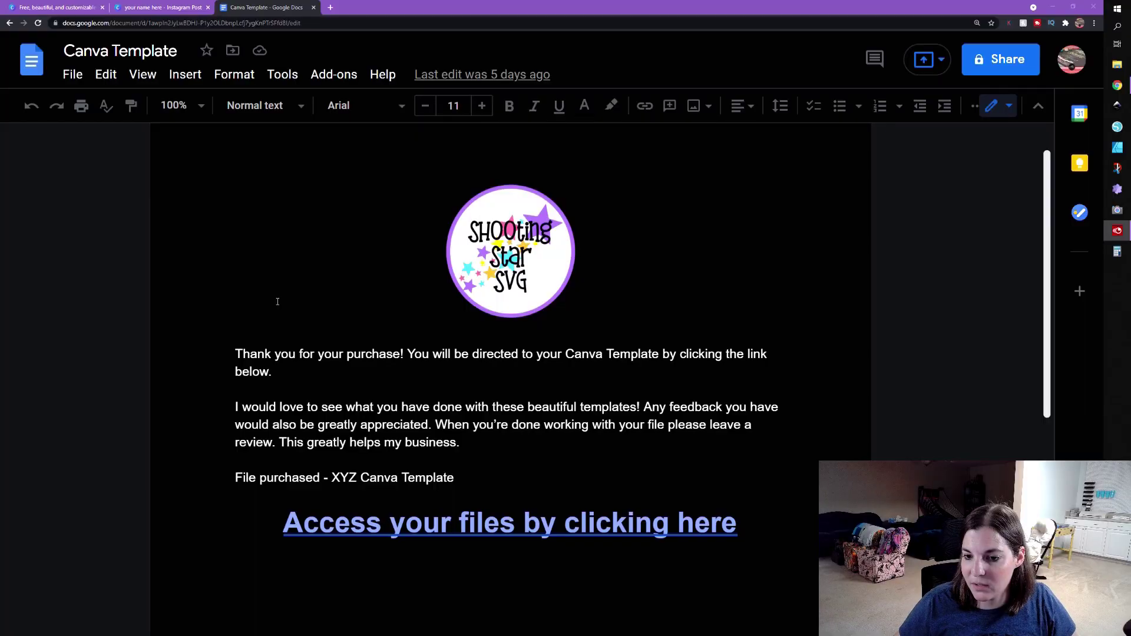
Step: In the Google Docs document "Canva Template", remove the existing link from the line "Access your files by clicking here"
scroll(291, 302, "down", 1)
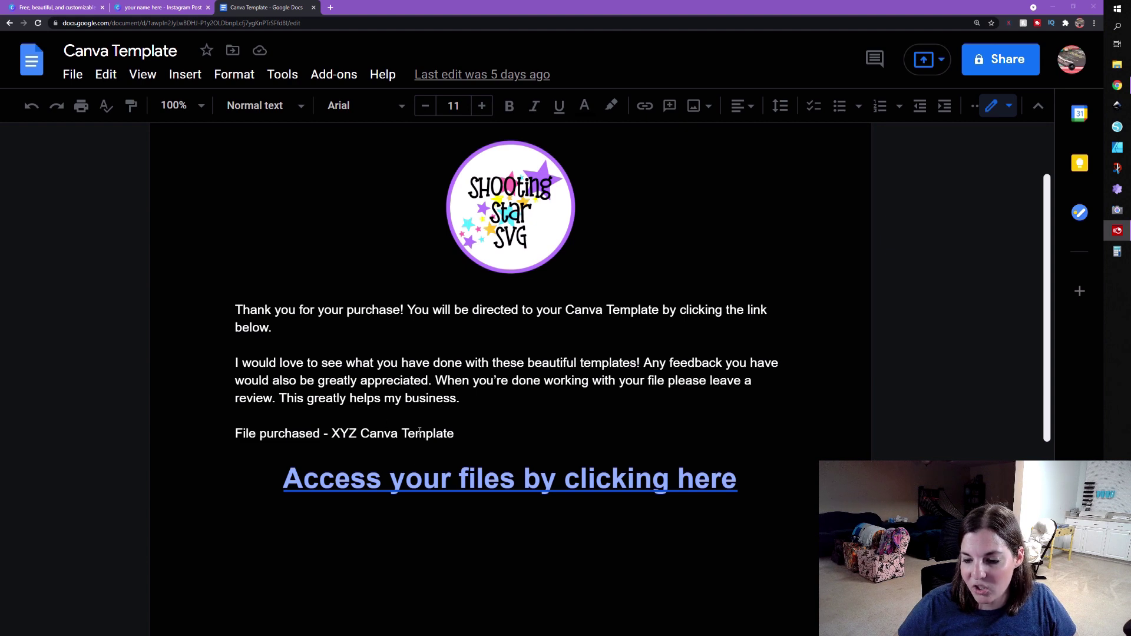
left_click(160, 7)
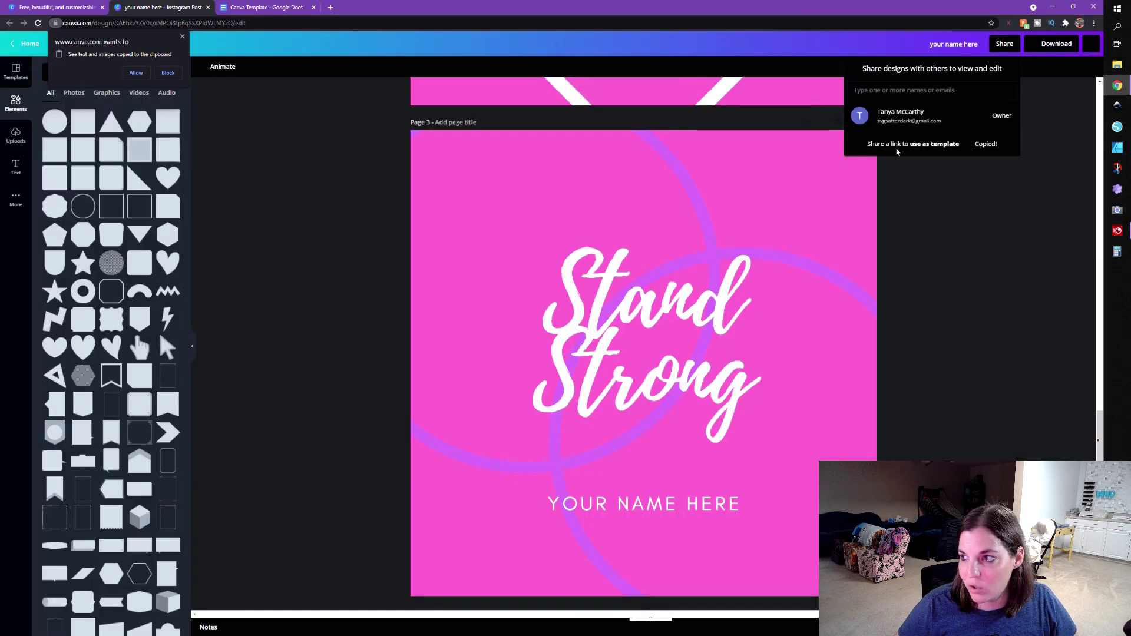
left_click(283, 7)
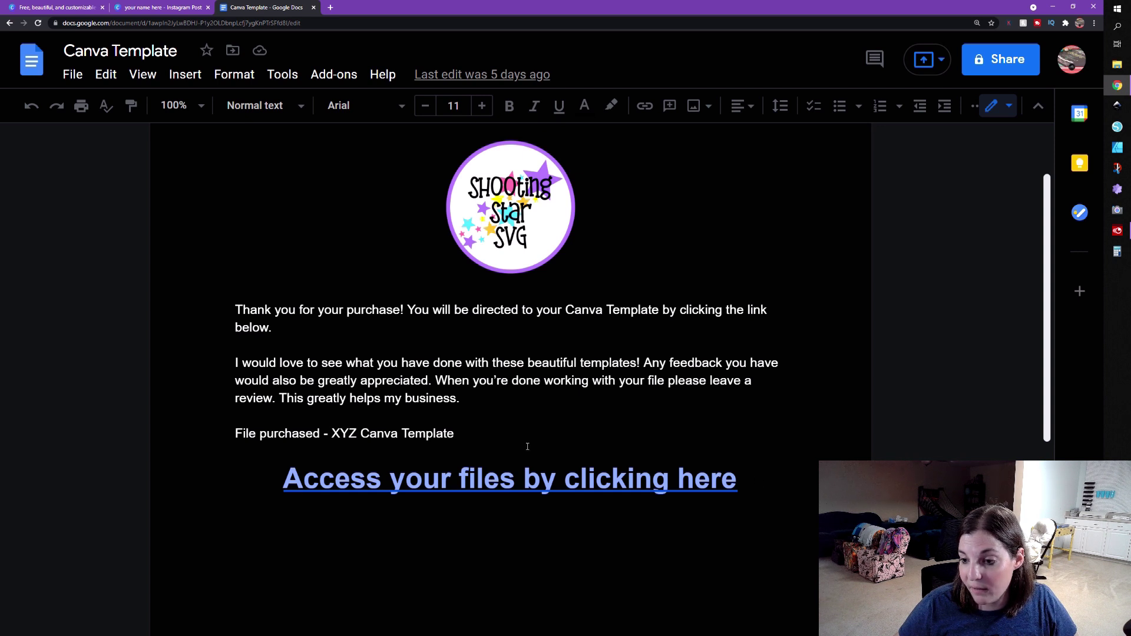
left_click(71, 74)
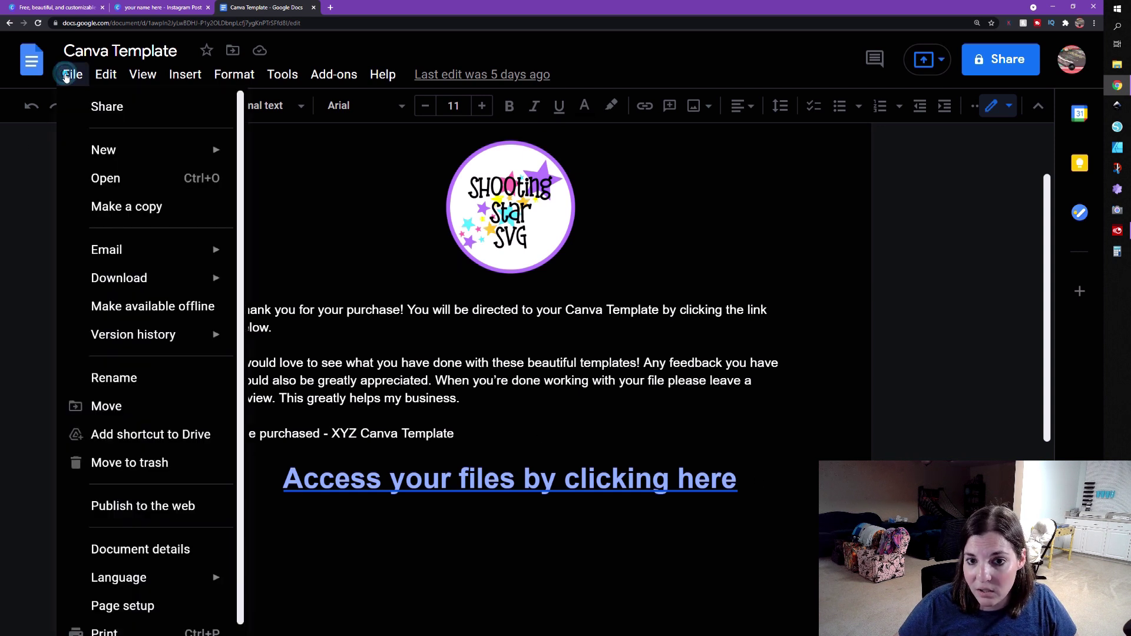
mouse_move(136, 342)
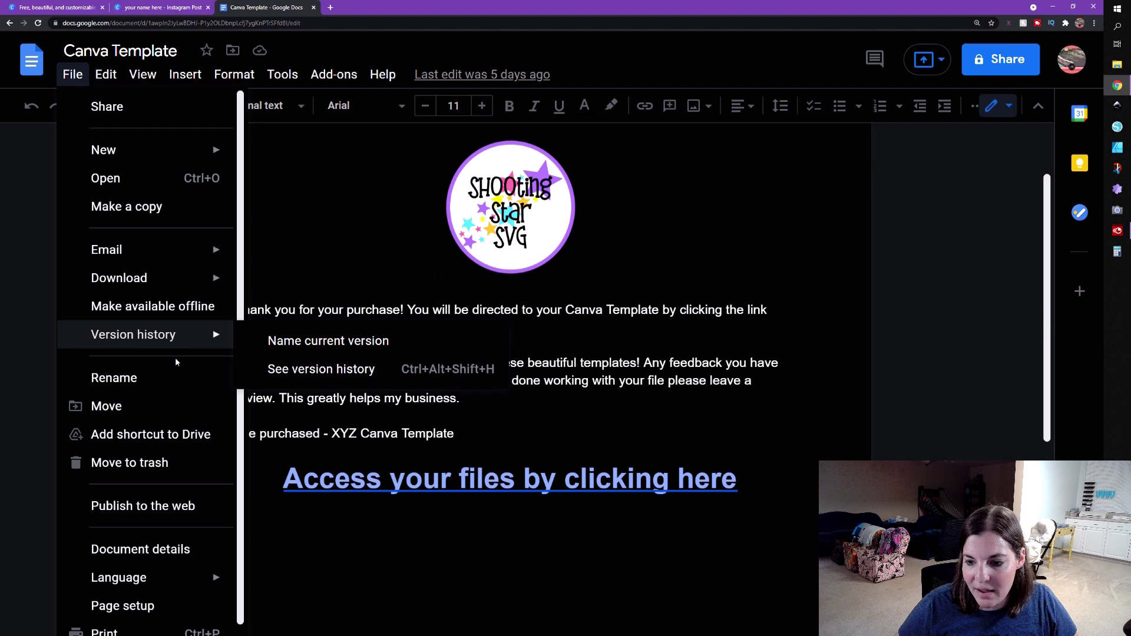
left_click(446, 449)
left_click_drag(766, 479, 283, 480)
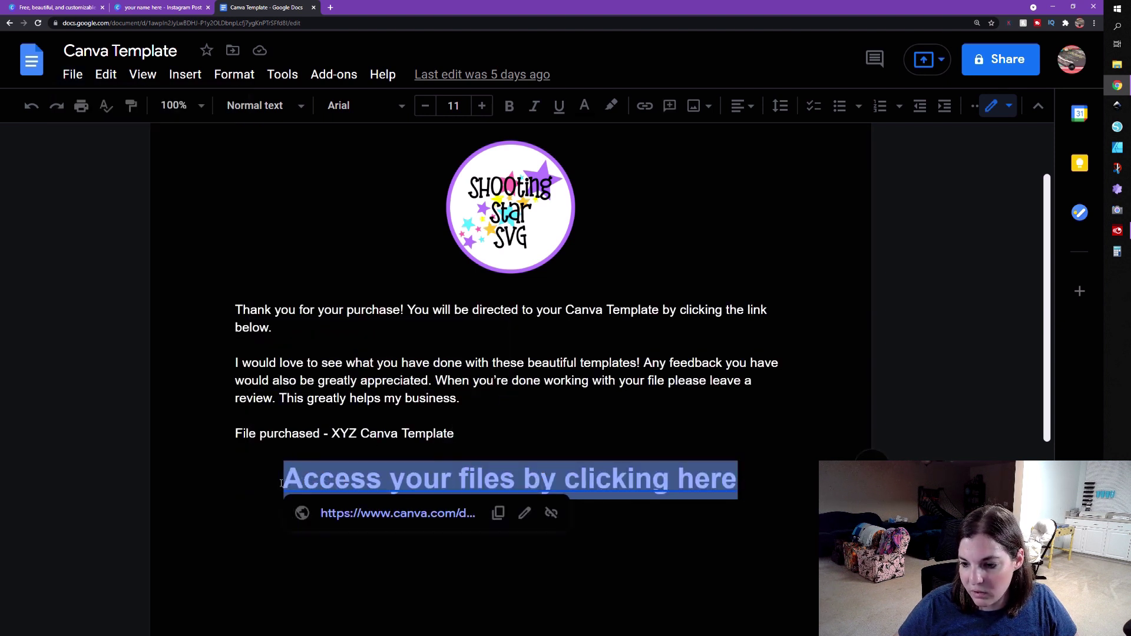
left_click(555, 513)
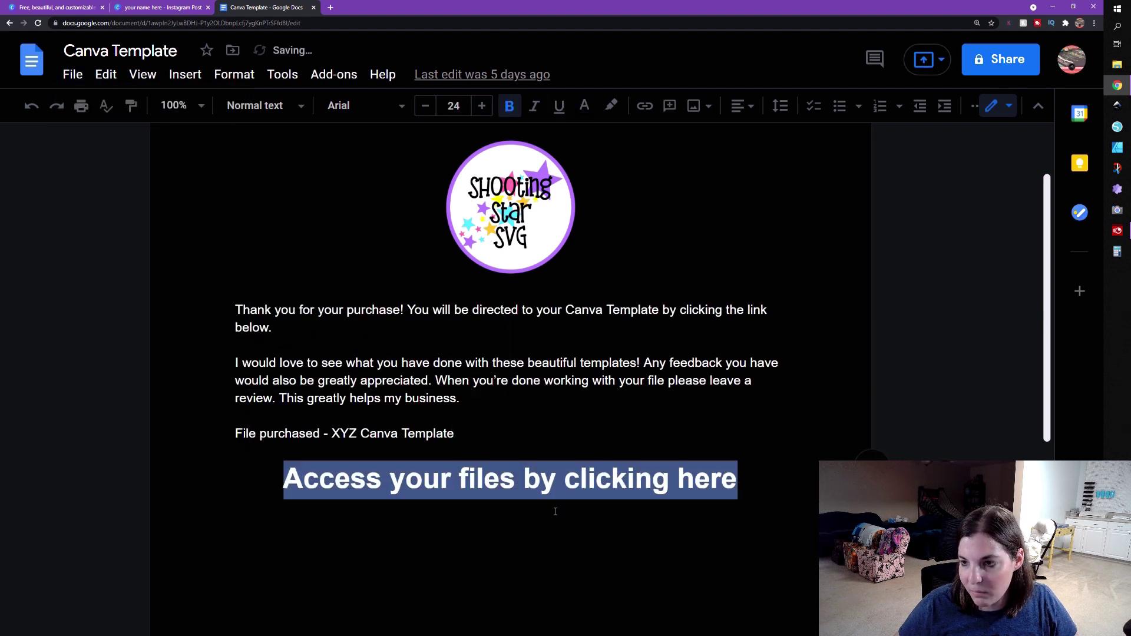
Step: Link the line "Access your files by clicking here" to the copied Canva template address
left_click(644, 106)
key("ctrl+v")
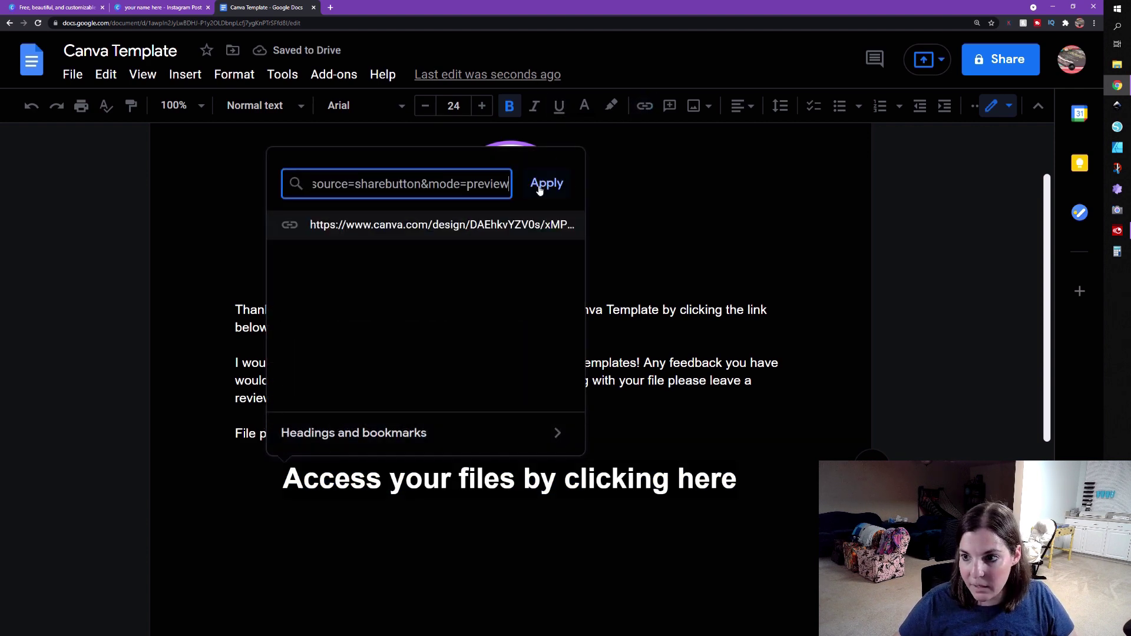
left_click(534, 185)
Step: Download the thank-you document as a PDF Document (.pdf)
left_click(59, 76)
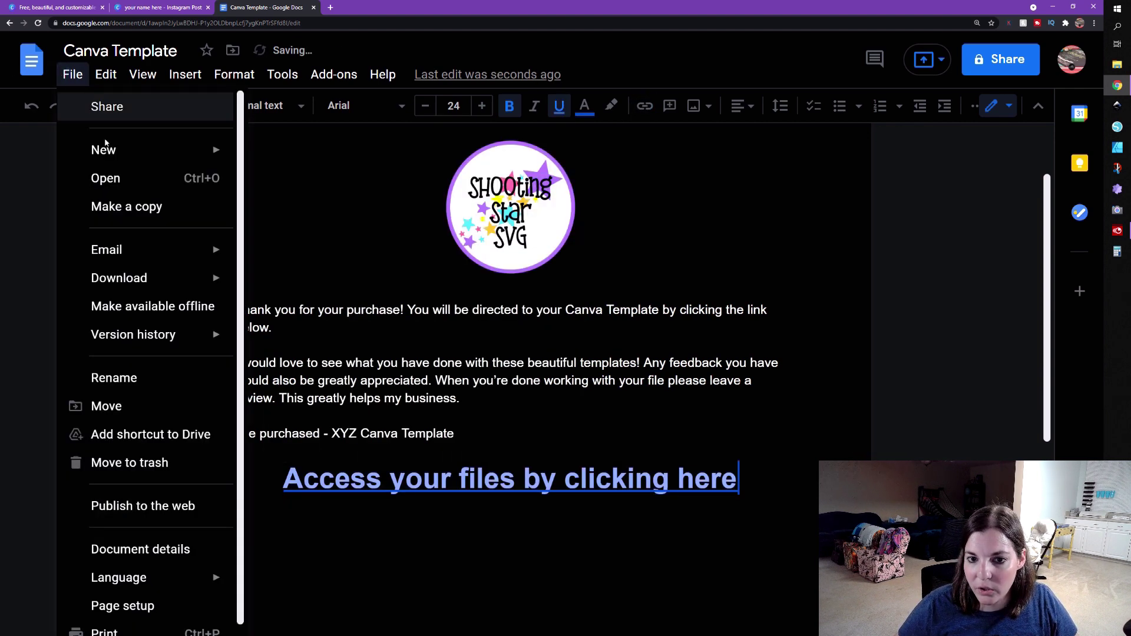
mouse_move(163, 289)
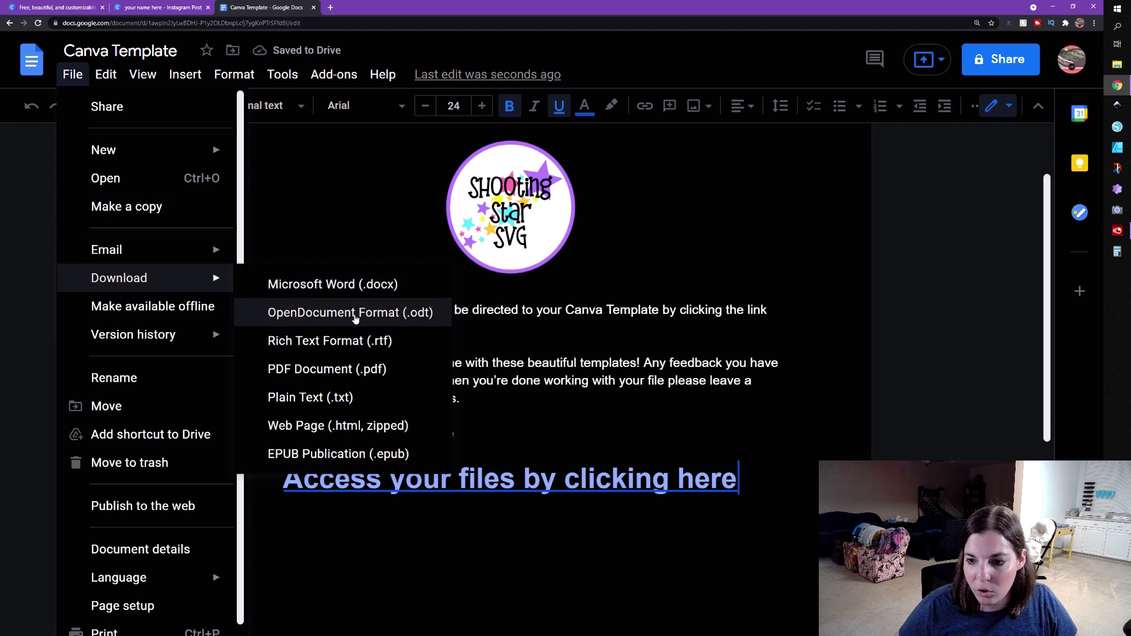
left_click(355, 368)
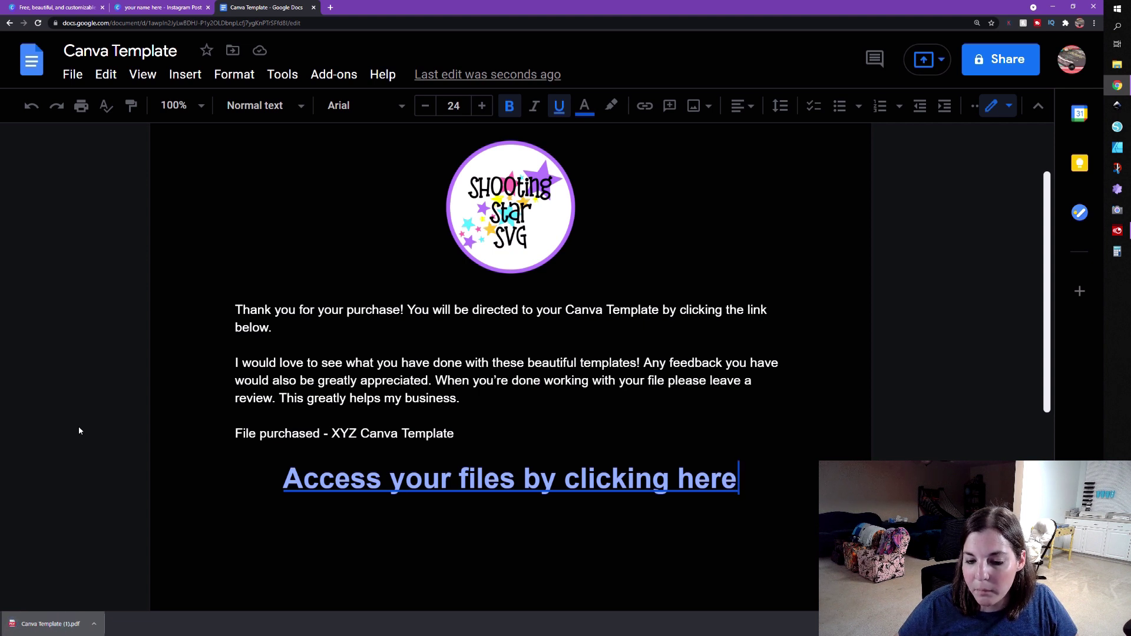
Step: Test the access link in the downloaded PDF by previewing the shared template's pages and opening a copy with Use template
left_click(42, 626)
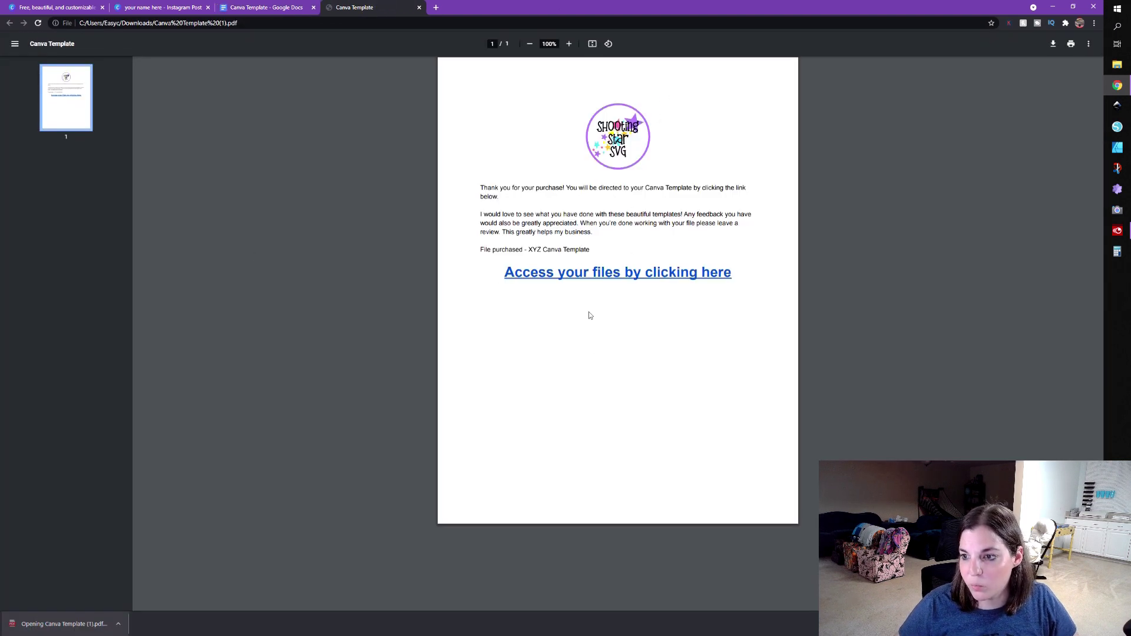
left_click(591, 272)
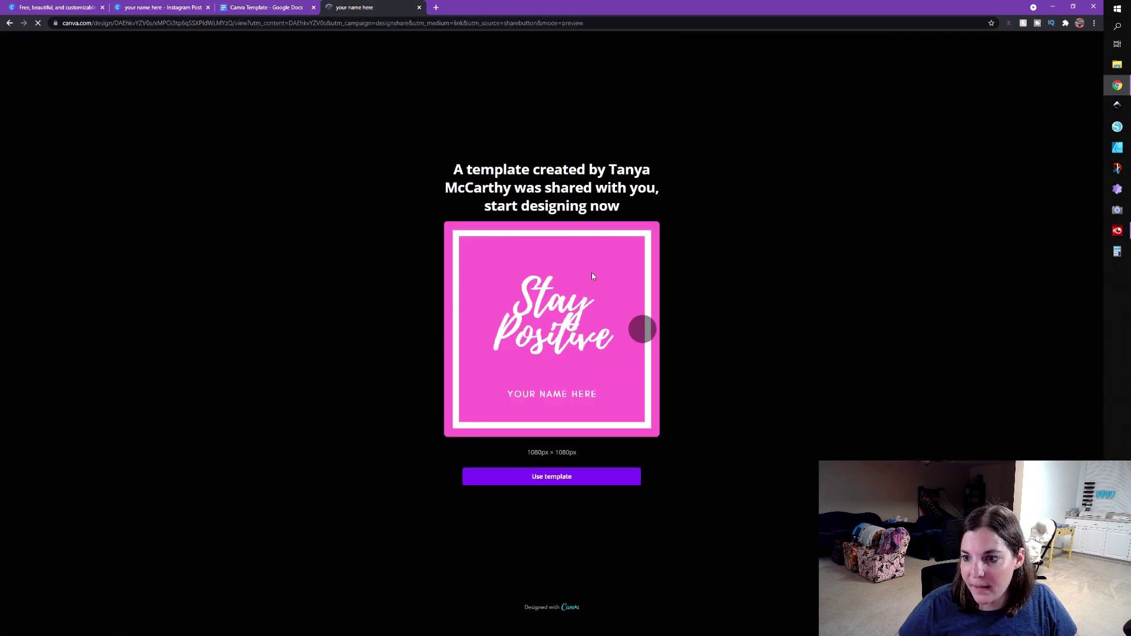
left_click(641, 333)
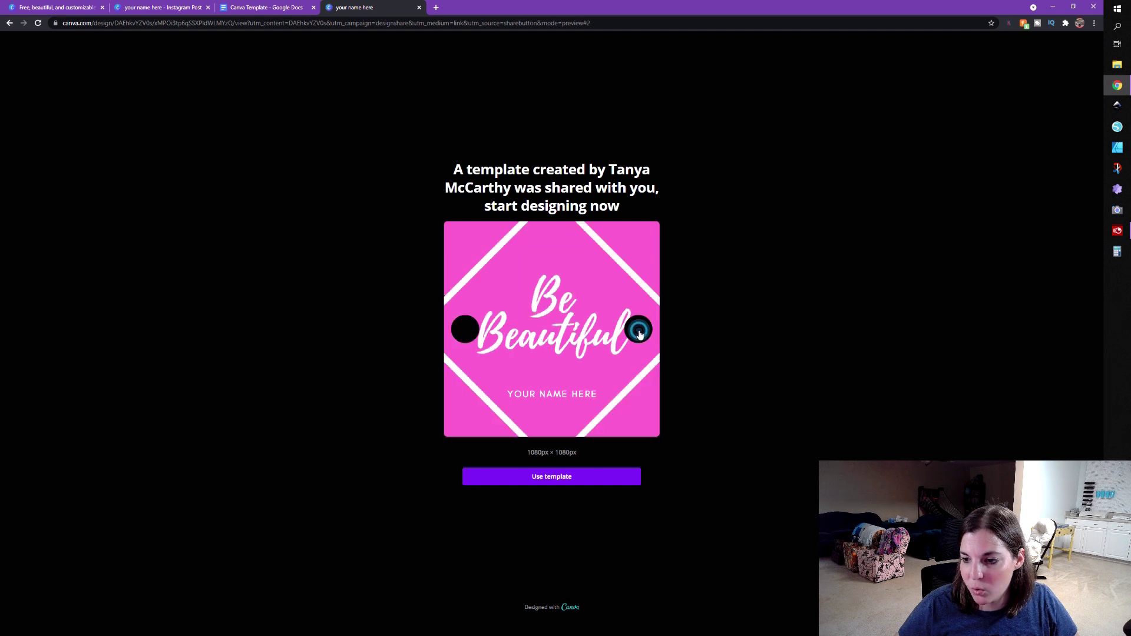
left_click(640, 333)
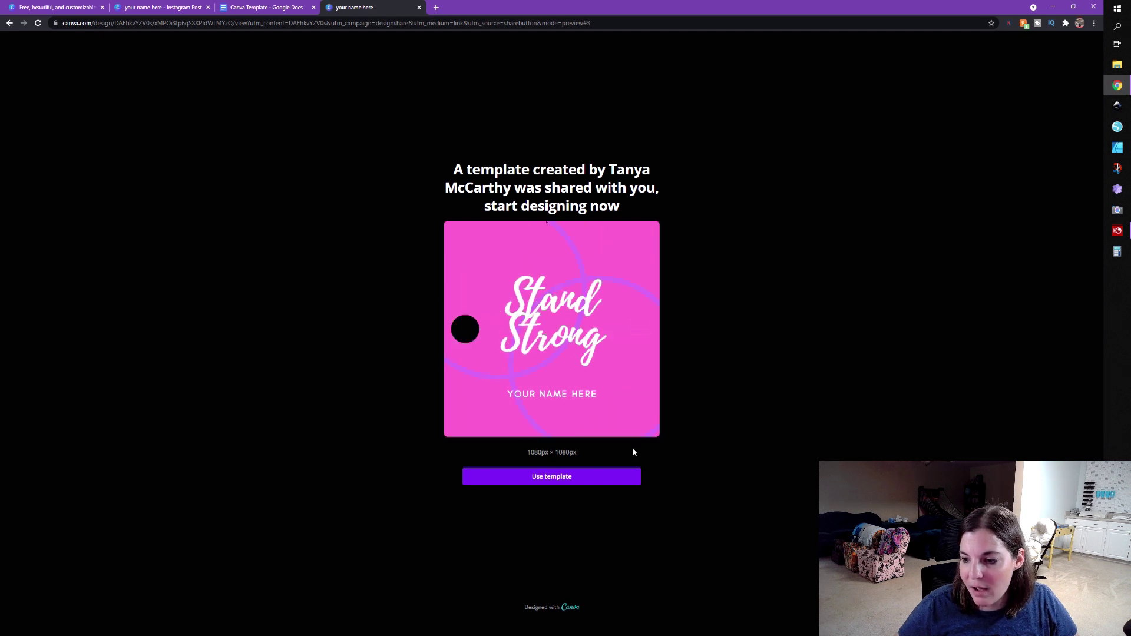
left_click(546, 479)
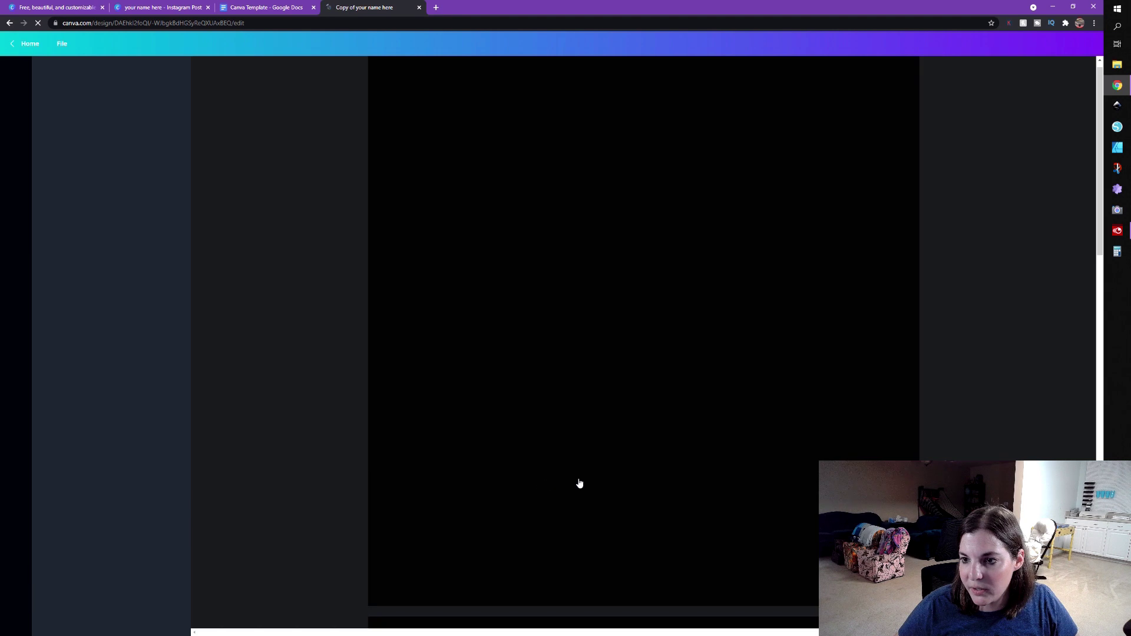